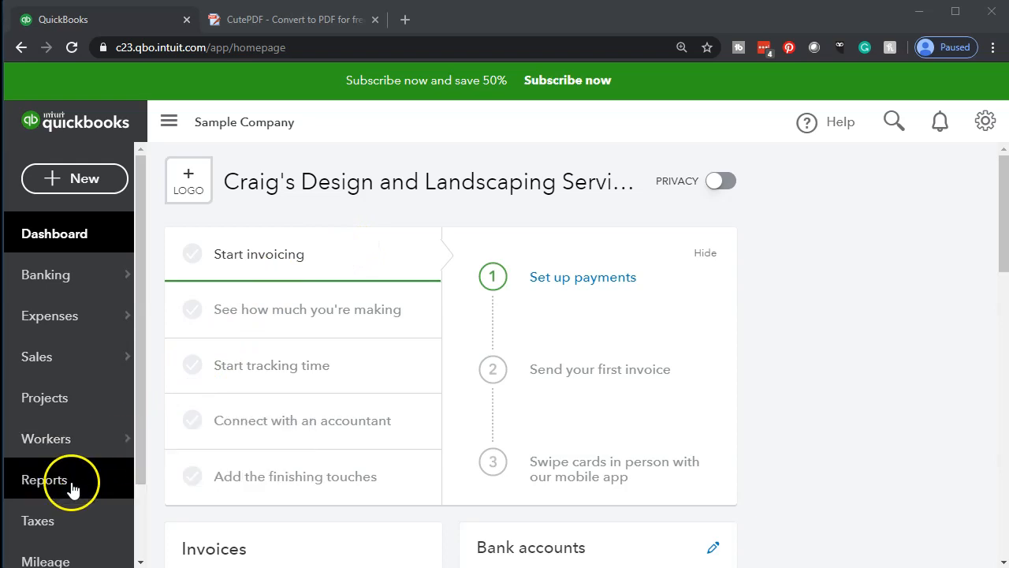
Open the Balance Sheet report from the favorite standard reports.
left_click(44, 480)
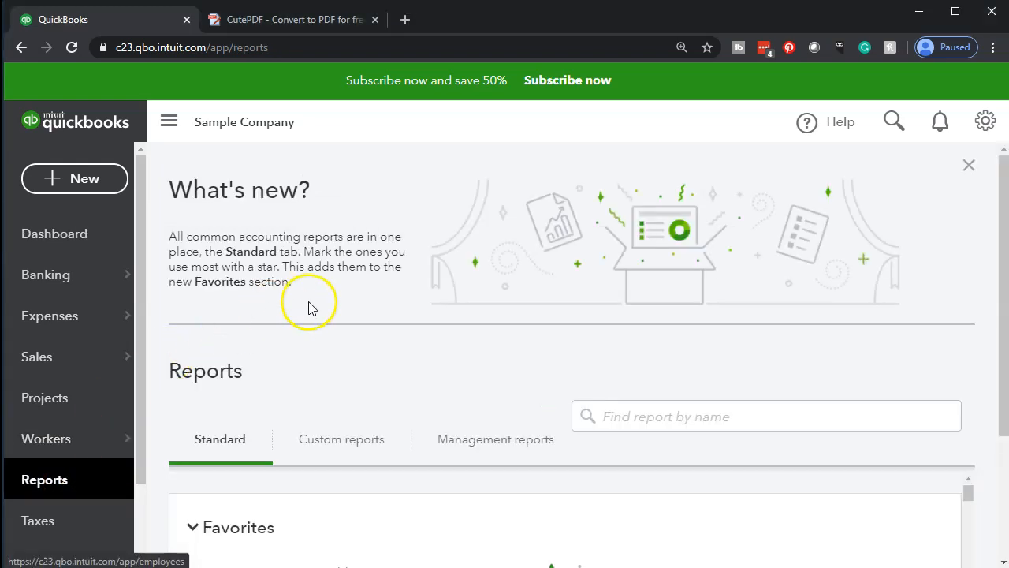
scroll(309, 307, "down", 2)
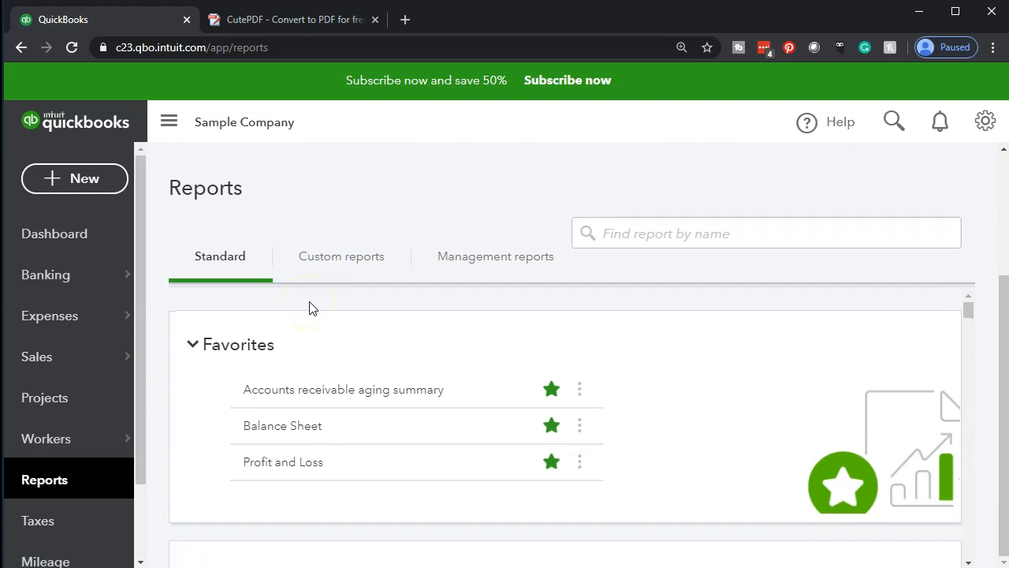
left_click(285, 425)
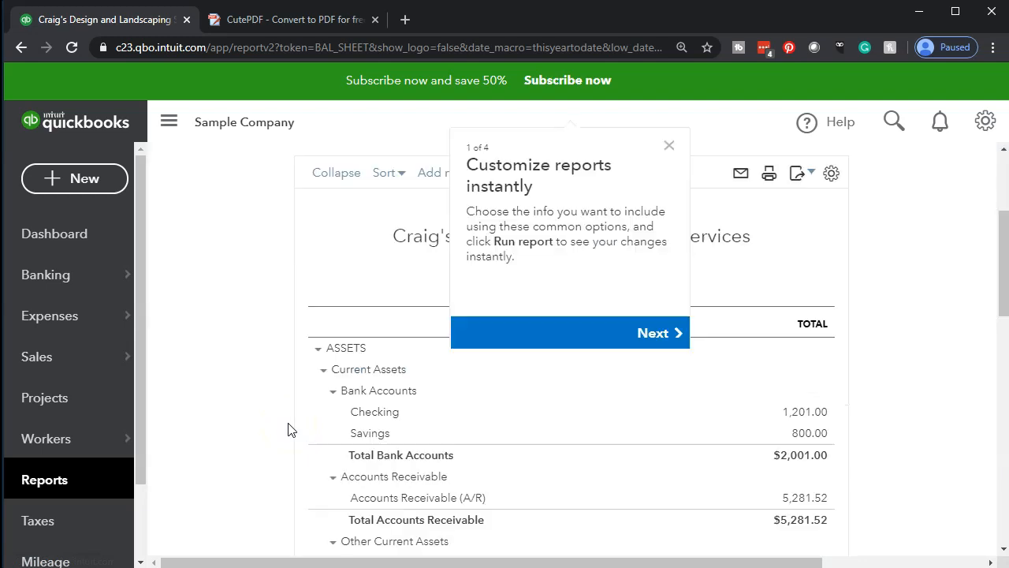
Set the Balance Sheet report period to 01/01/2019 through 12/31/2019 and run the report.
left_click(410, 253)
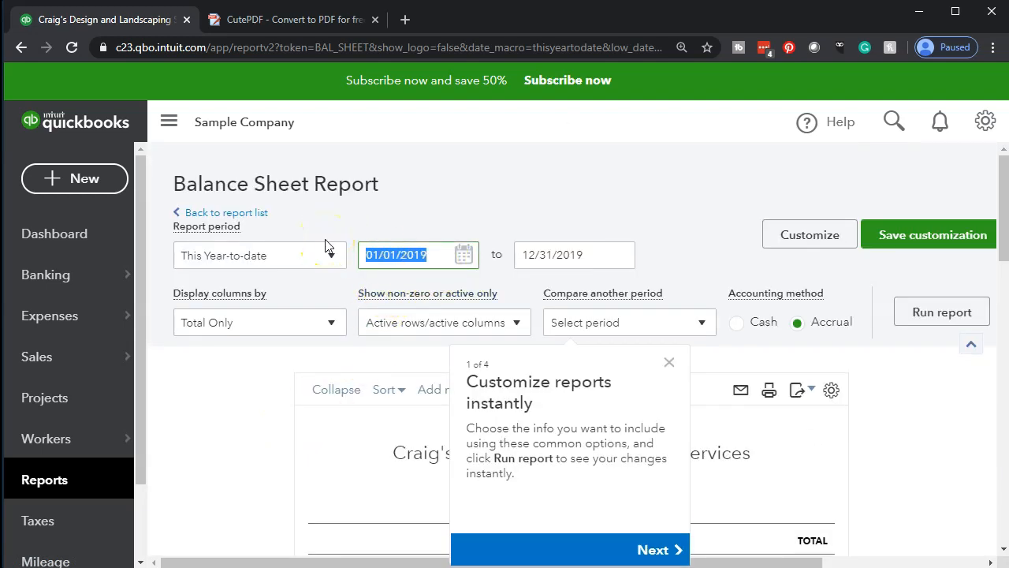
type("010119")
key("Tab")
type("123119")
key("Tab")
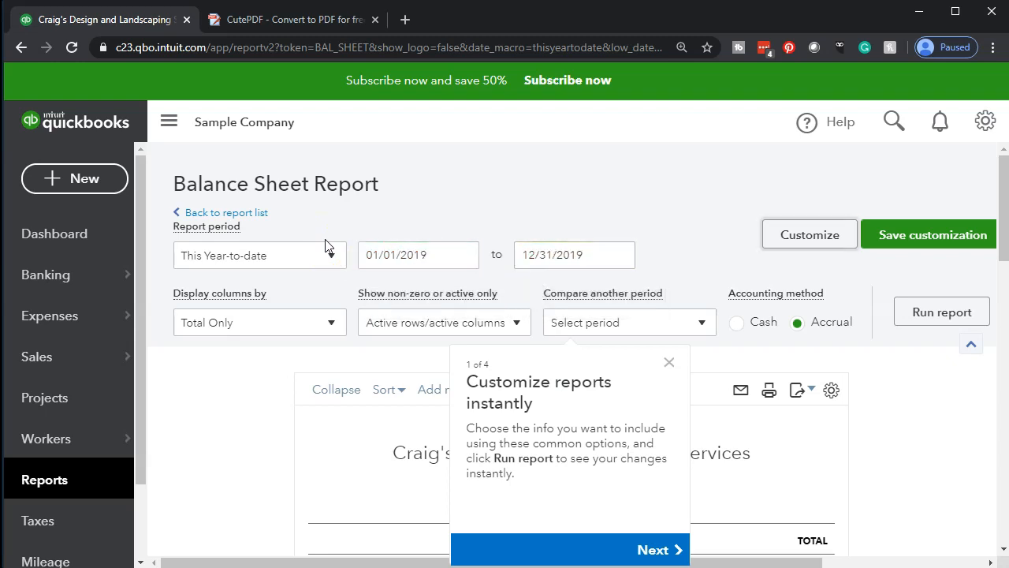
left_click(921, 323)
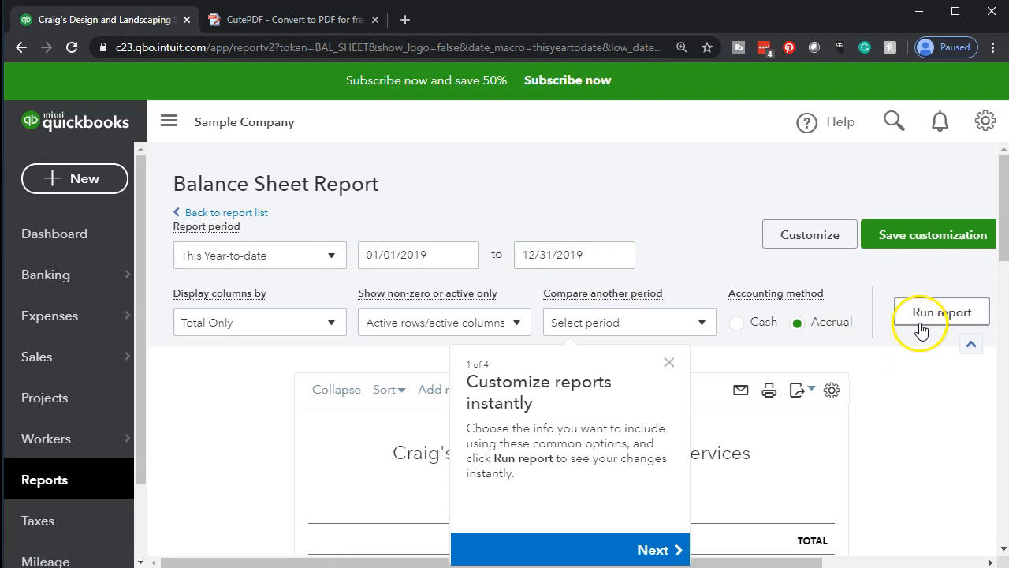
scroll(920, 327, "down", 3)
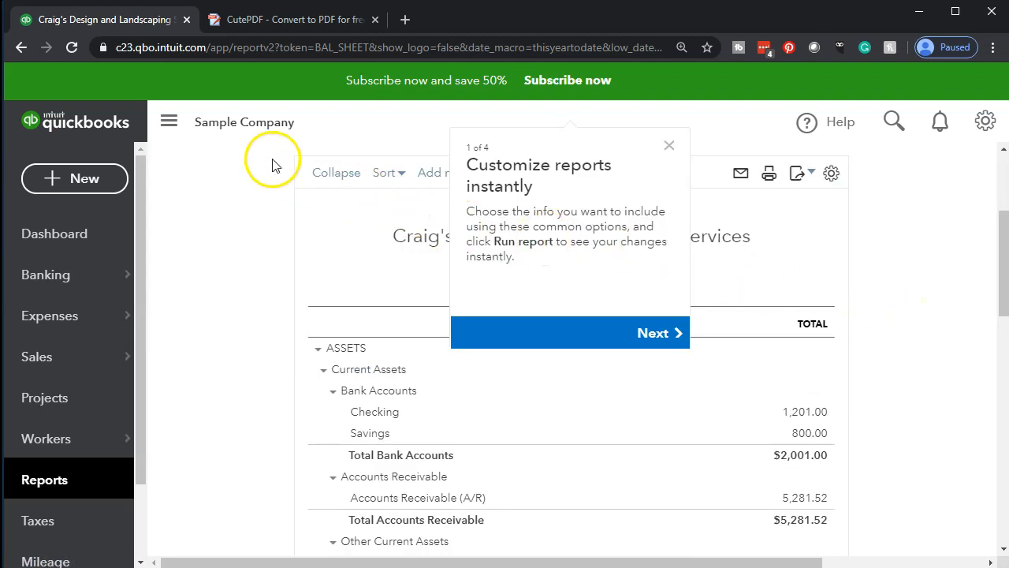
Duplicate the Balance Sheet browser tab, and open the Profit and Loss report in the original tab.
right_click(127, 19)
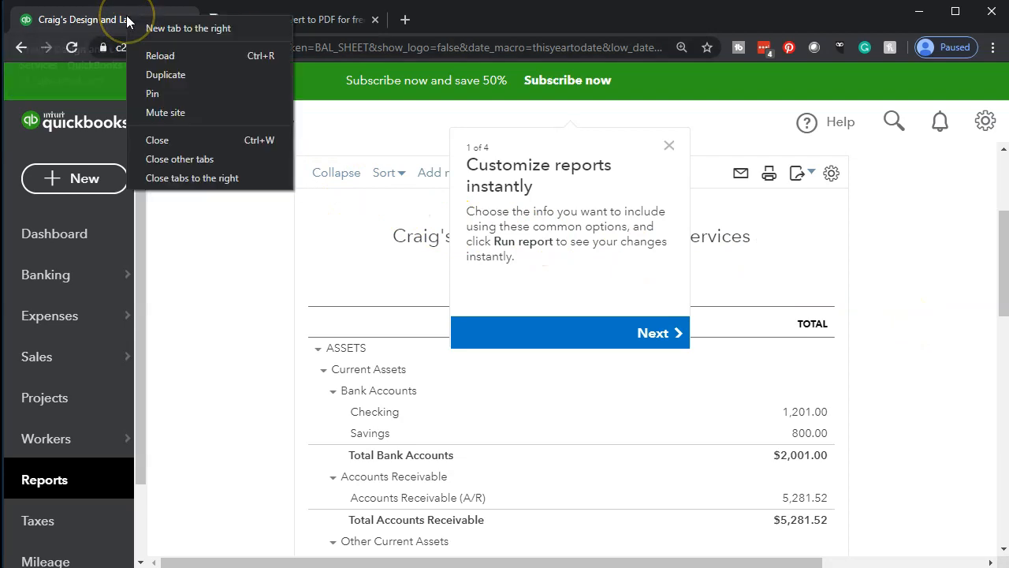
left_click(134, 76)
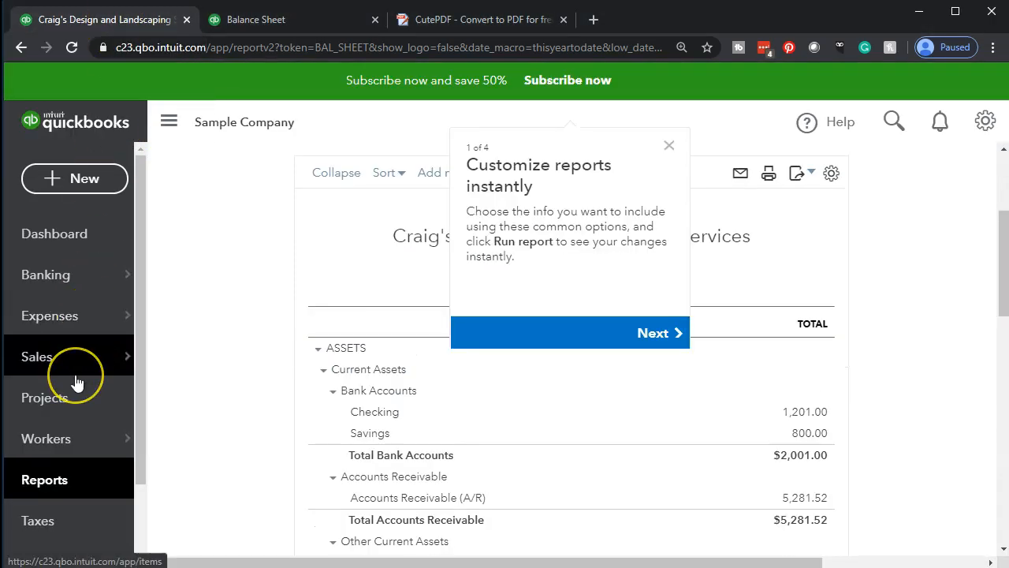
left_click(48, 480)
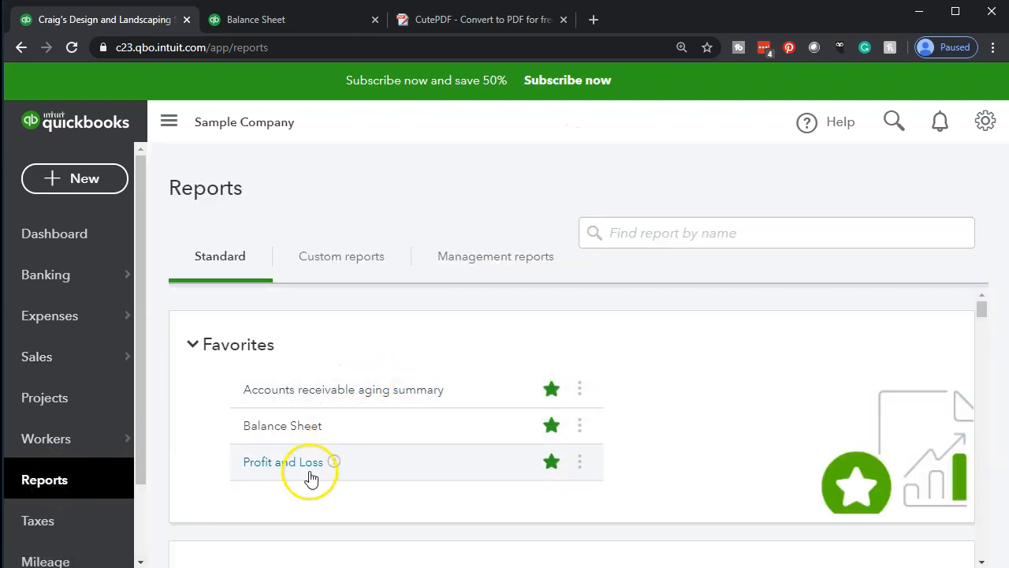
left_click(305, 471)
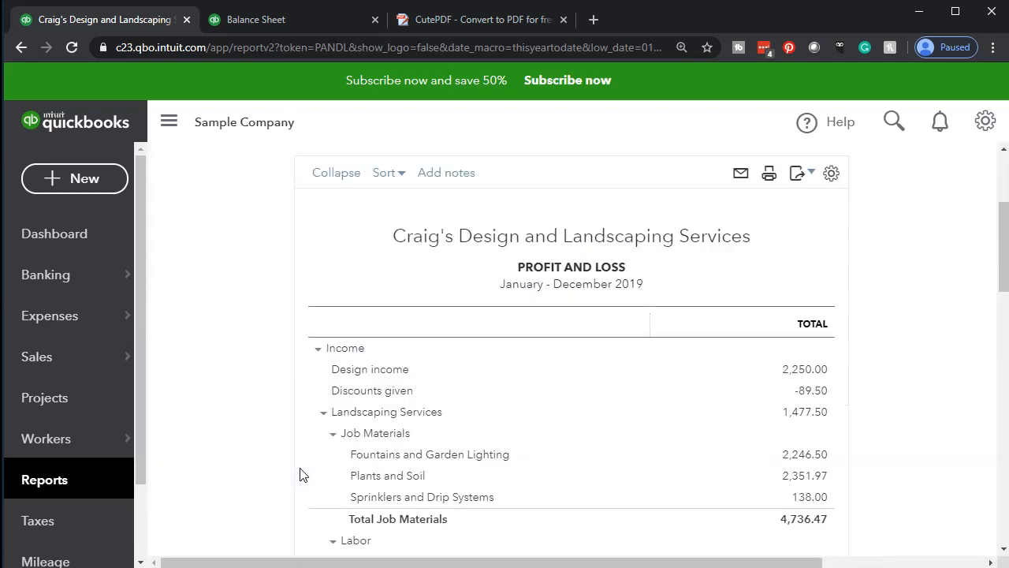
Set the Profit and Loss report period to 01/01/2019 through 12/31/2019 and run the report.
left_click(438, 256)
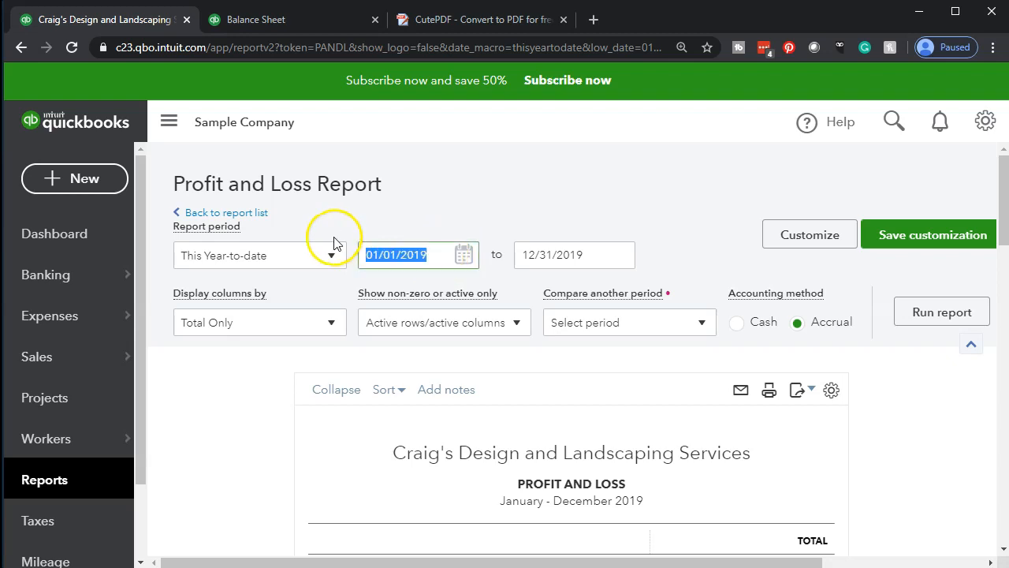
type("01/01/2019")
key("Tab")
type("12/31/2019")
key("Tab")
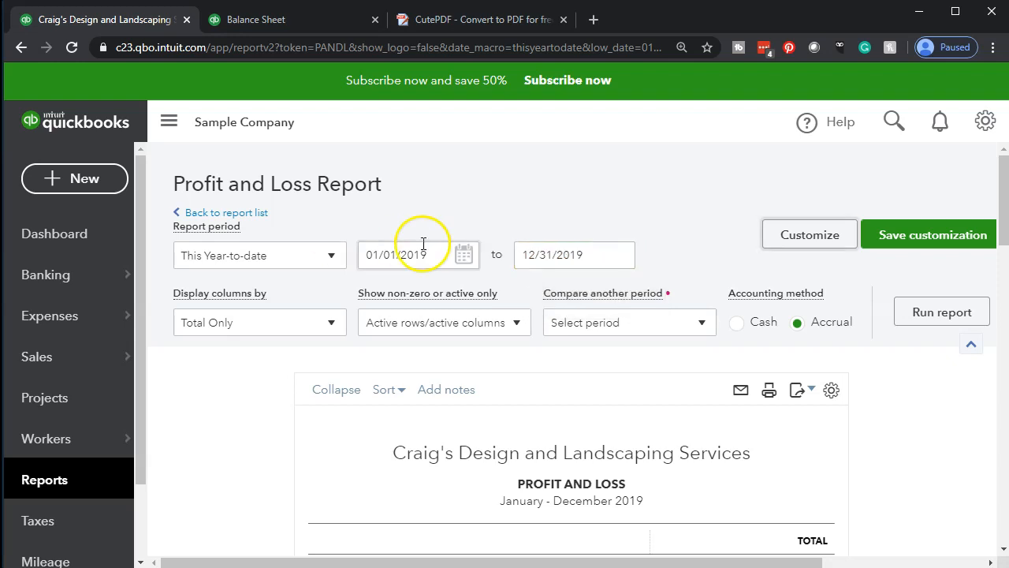
left_click(924, 316)
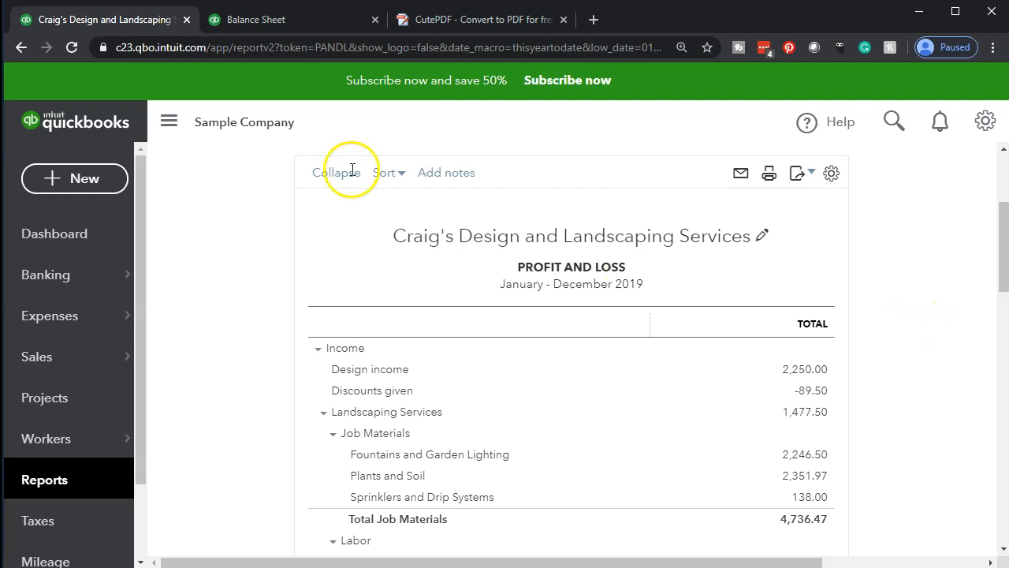
Duplicate the Profit and Loss browser tab and switch to the tab with the Balance Sheet.
right_click(133, 27)
left_click(168, 77)
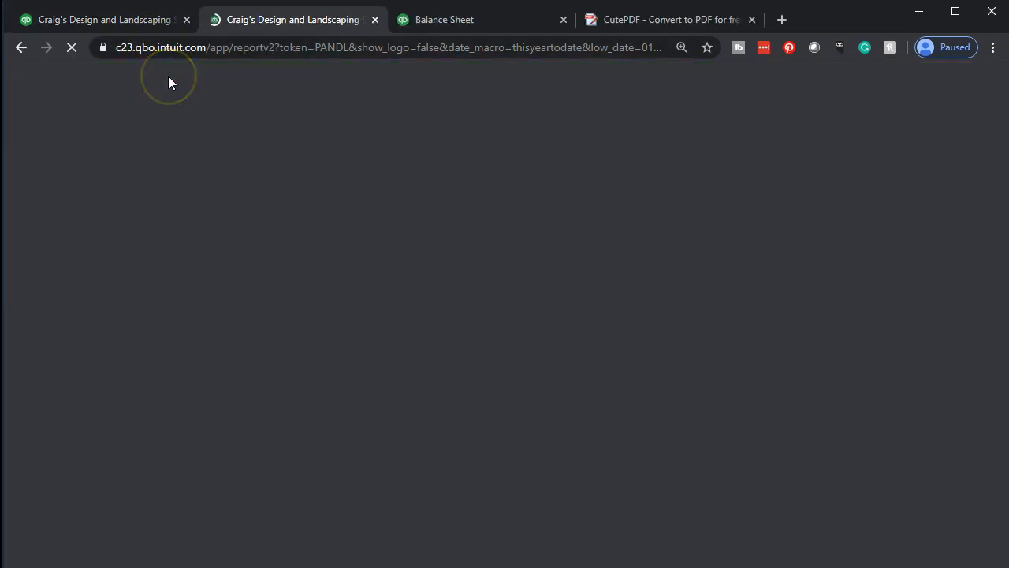
left_click(436, 23)
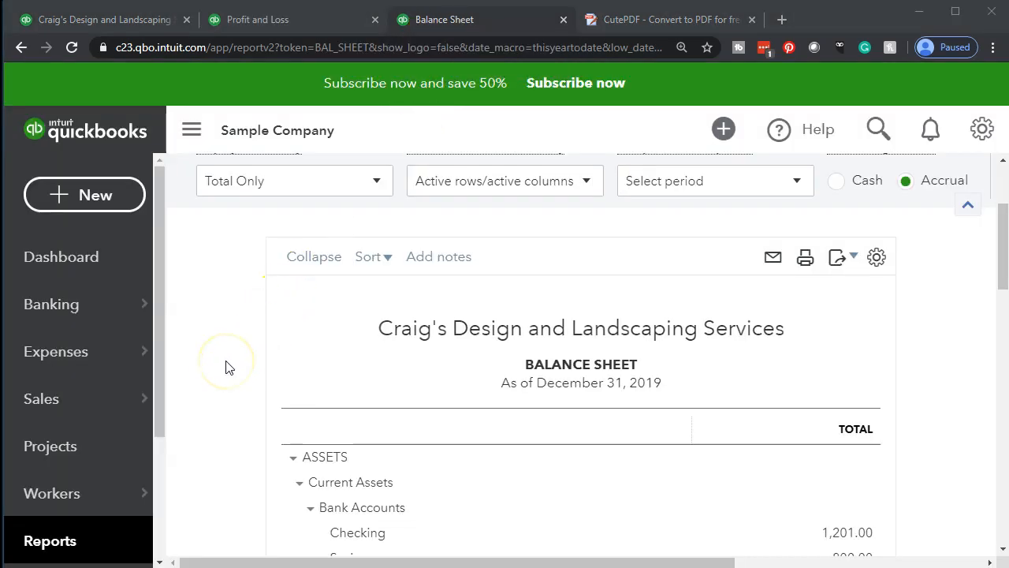
key("ctrl+plus")
key("ctrl+minus")
left_click(188, 344)
Review the Balance Sheet's print preview pages and additional print settings, and leave without printing.
left_click(806, 260)
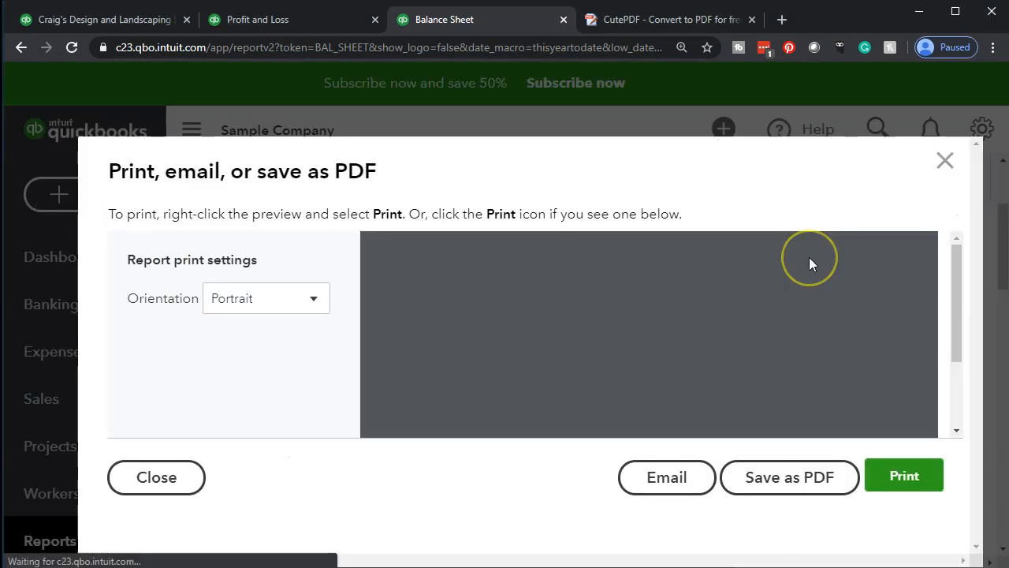
left_click(899, 474)
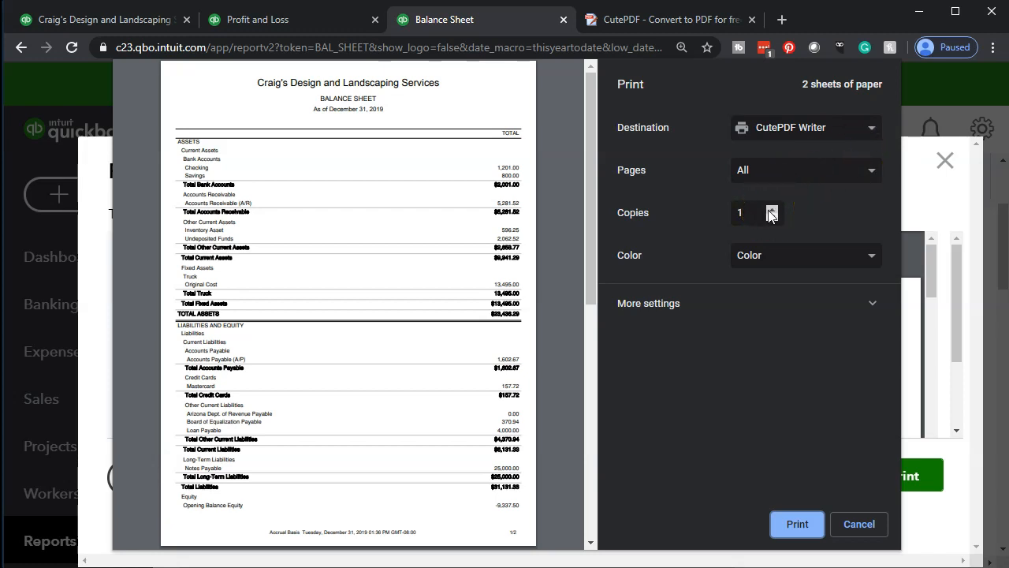
scroll(489, 361, "down", 1)
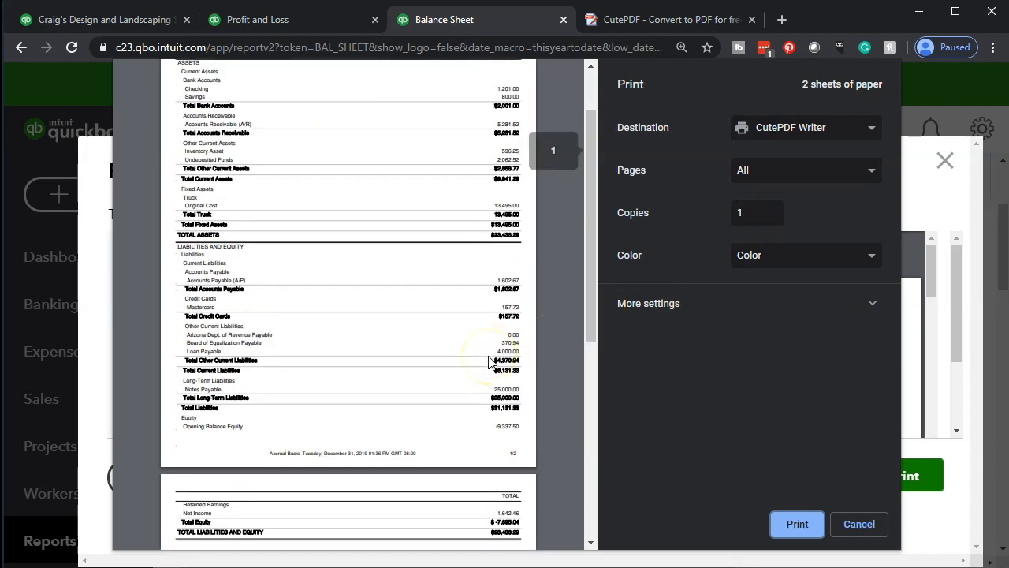
scroll(489, 361, "down", 2)
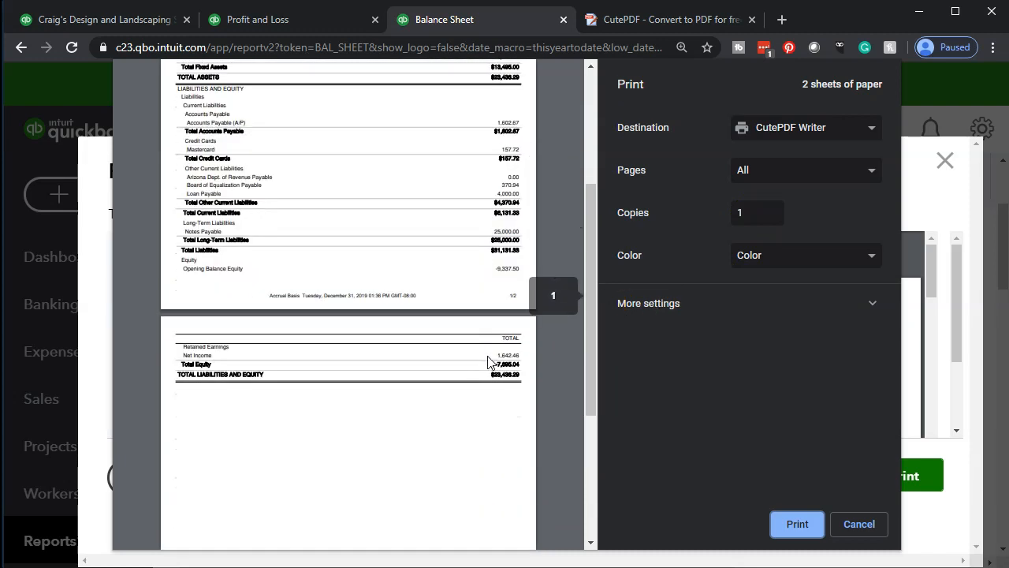
left_click(489, 360)
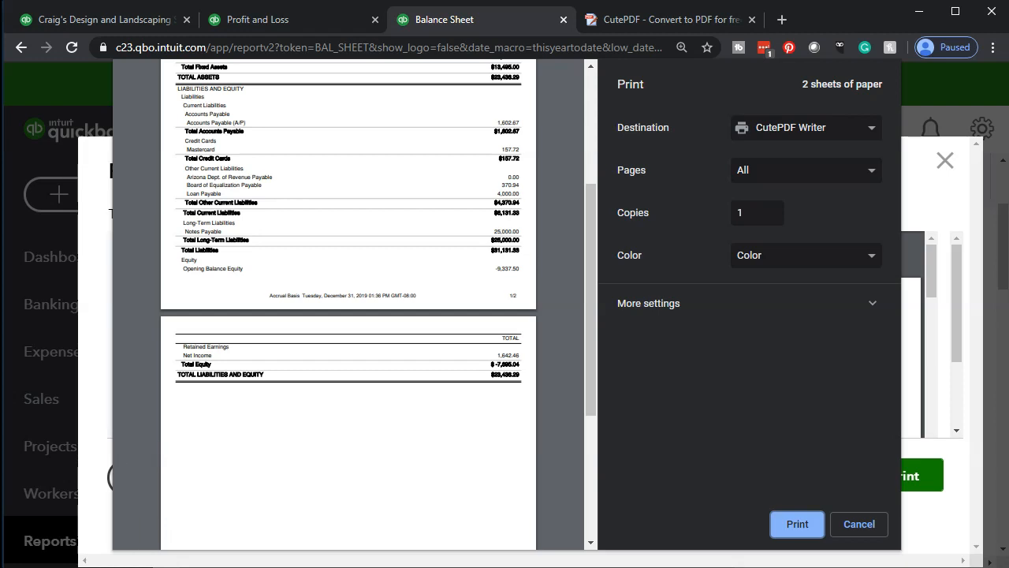
left_click(654, 307)
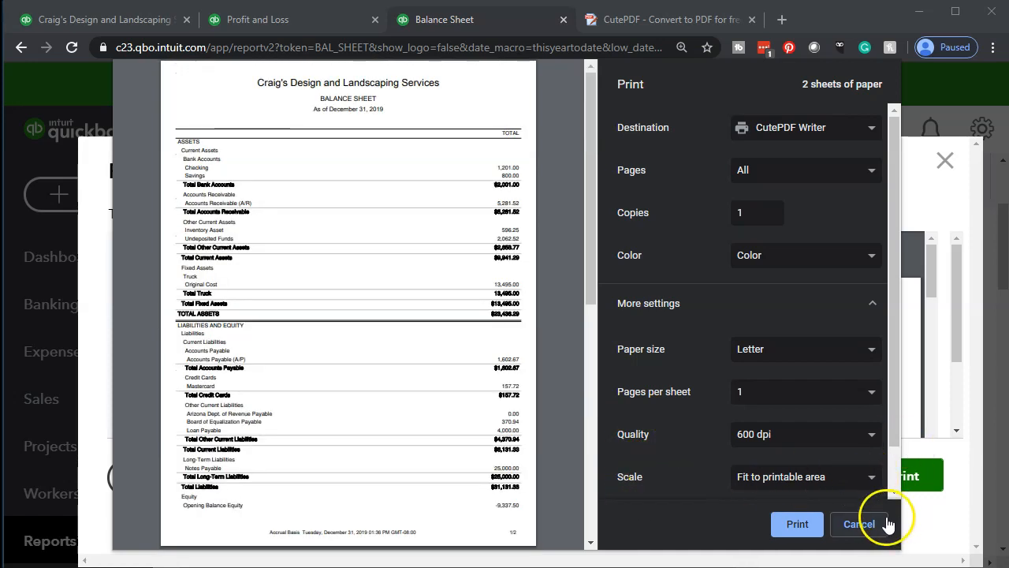
left_click(859, 523)
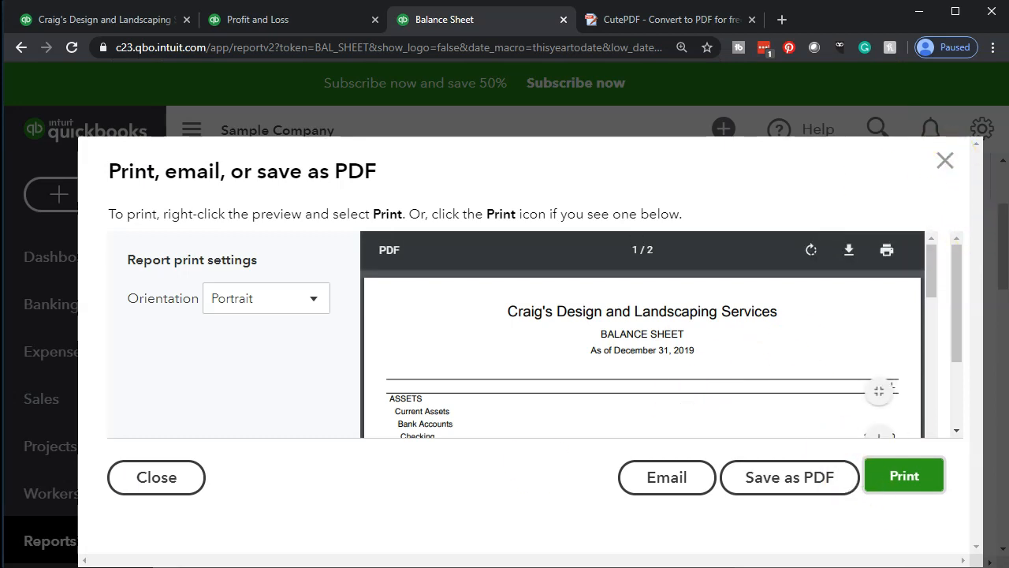
left_click(945, 160)
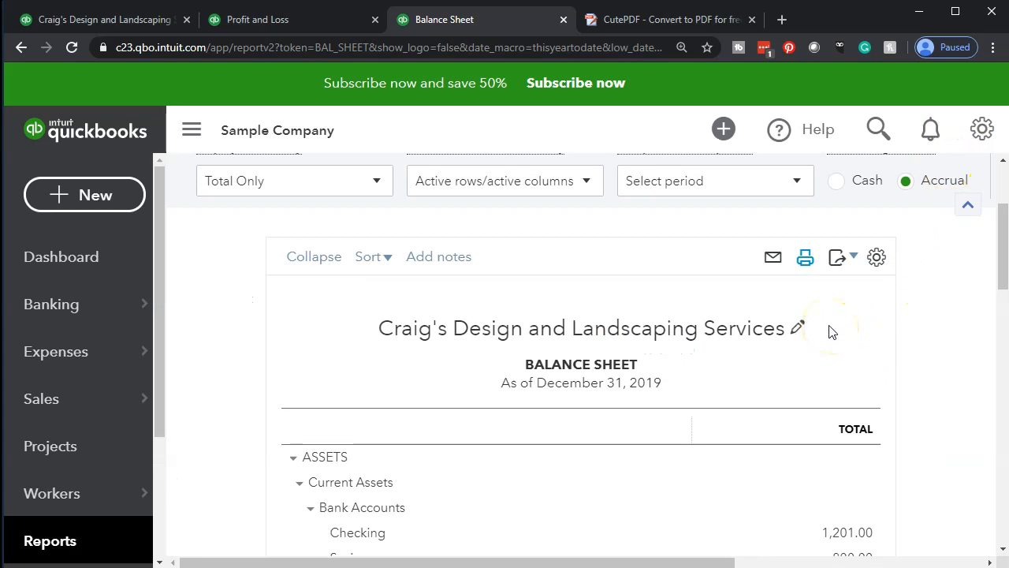
Review the recipient, subject, body and attachment fields for emailing the Balance Sheet, and close the form without sending.
left_click(772, 264)
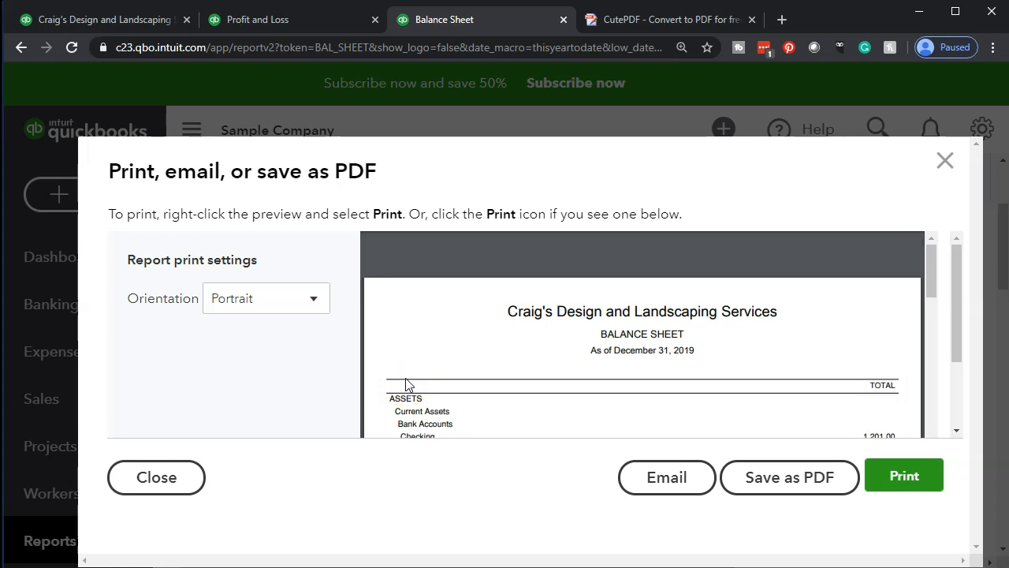
left_click(669, 481)
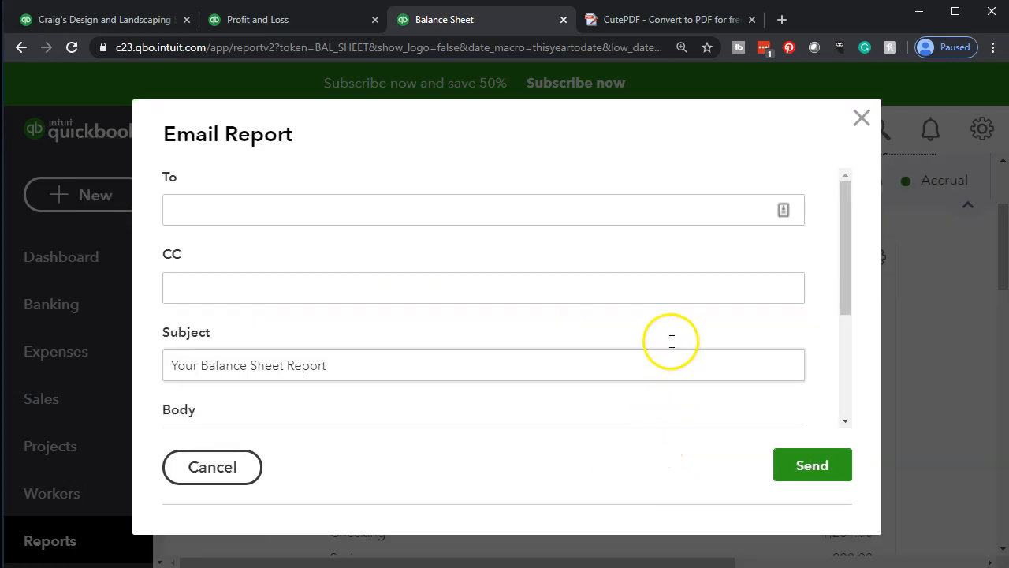
scroll(670, 360, "down", 3)
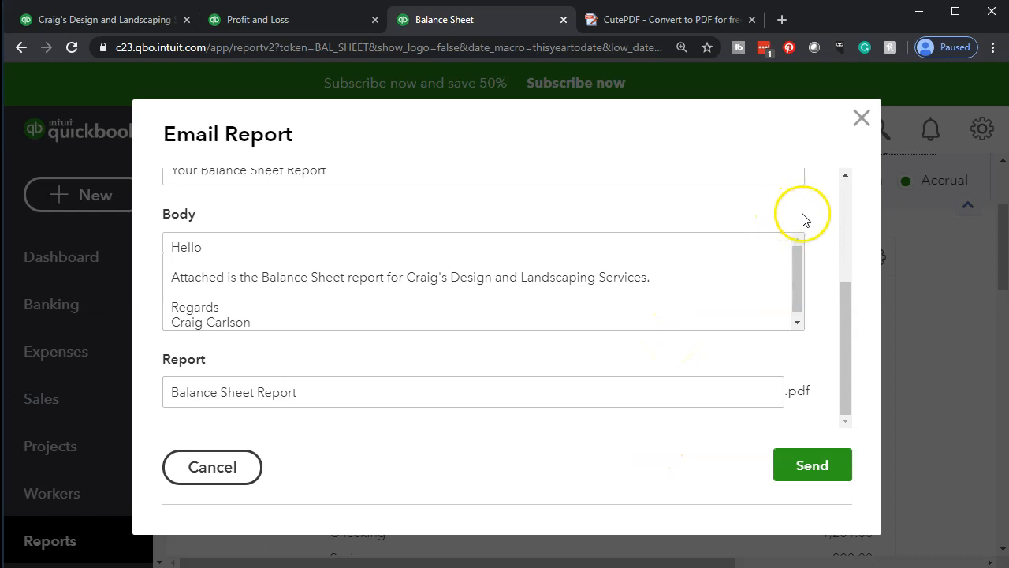
left_click(861, 118)
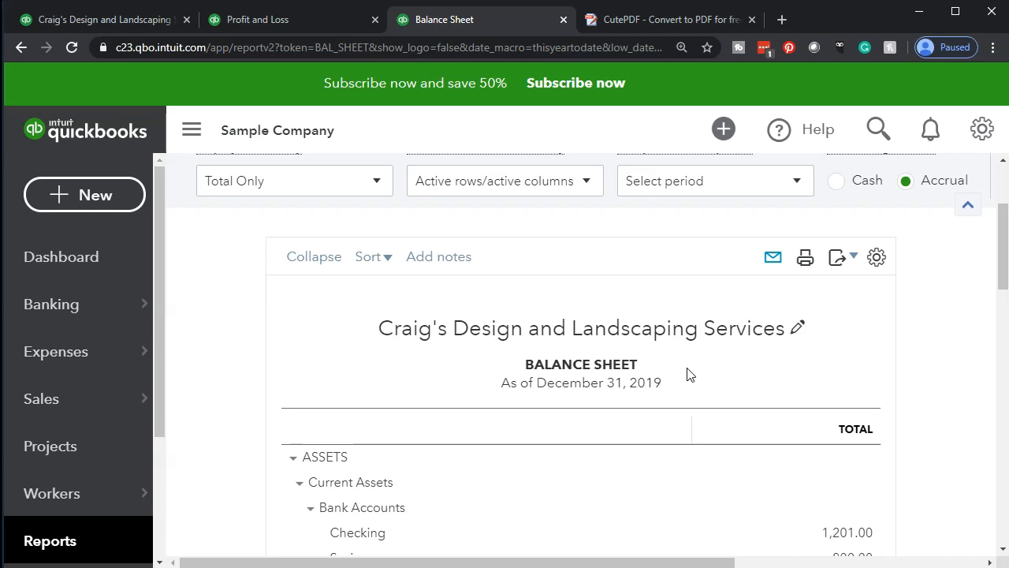
Export the Balance Sheet as a PDF, place the downloaded BalanceSheet (1).pdf in the Course Data folder, and close the export dialog.
left_click(853, 267)
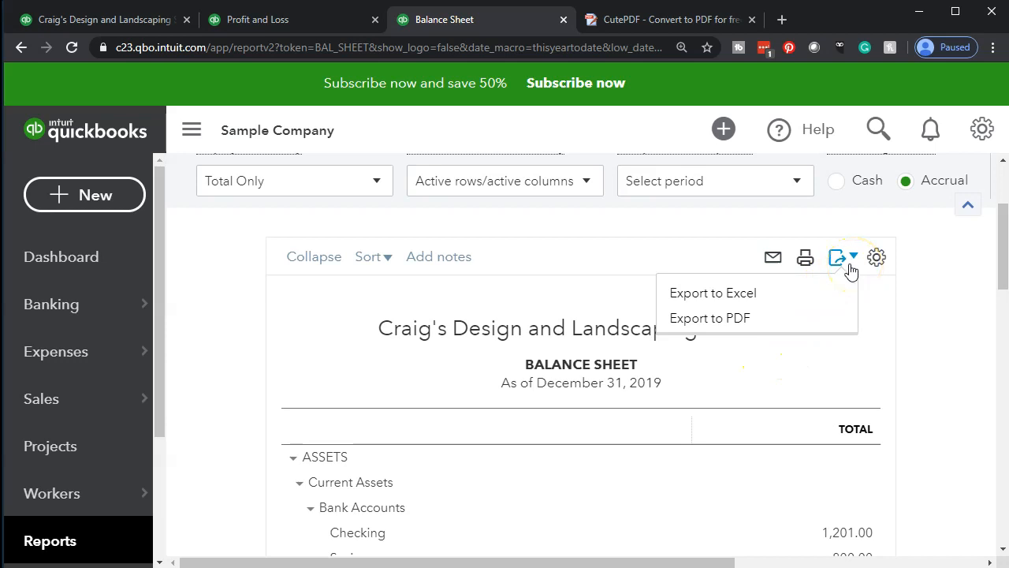
left_click(772, 320)
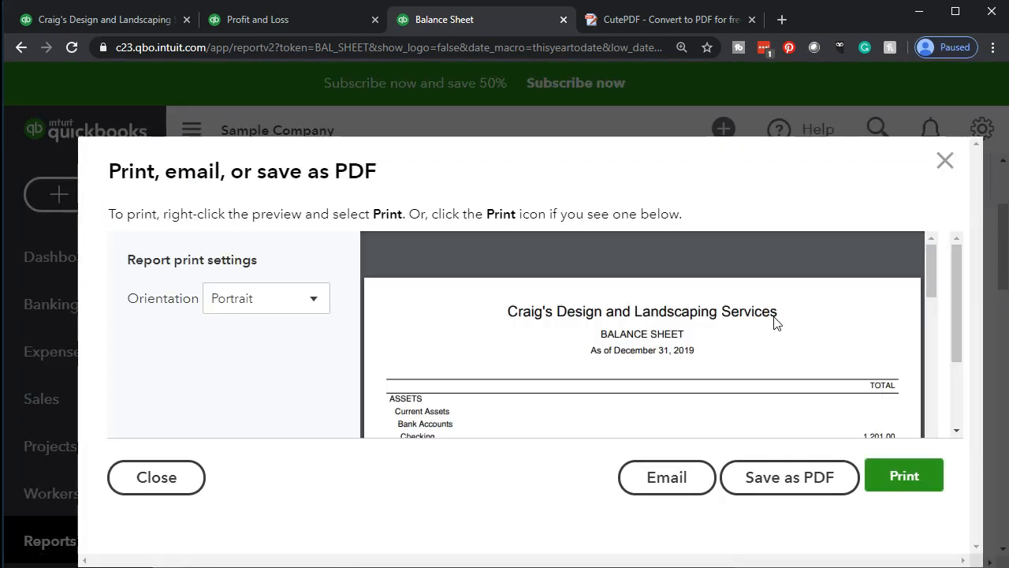
left_click(682, 334)
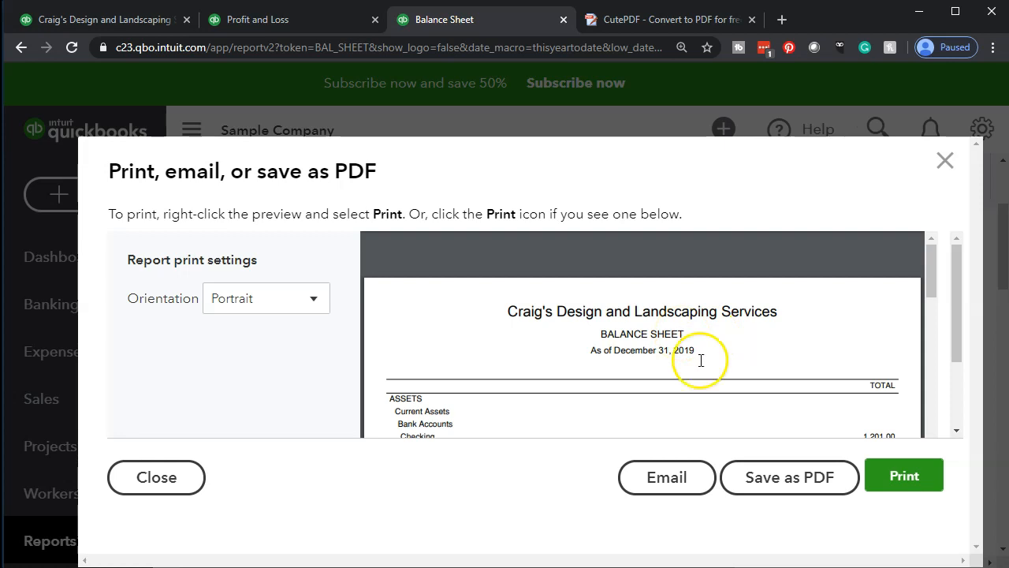
left_click(763, 489)
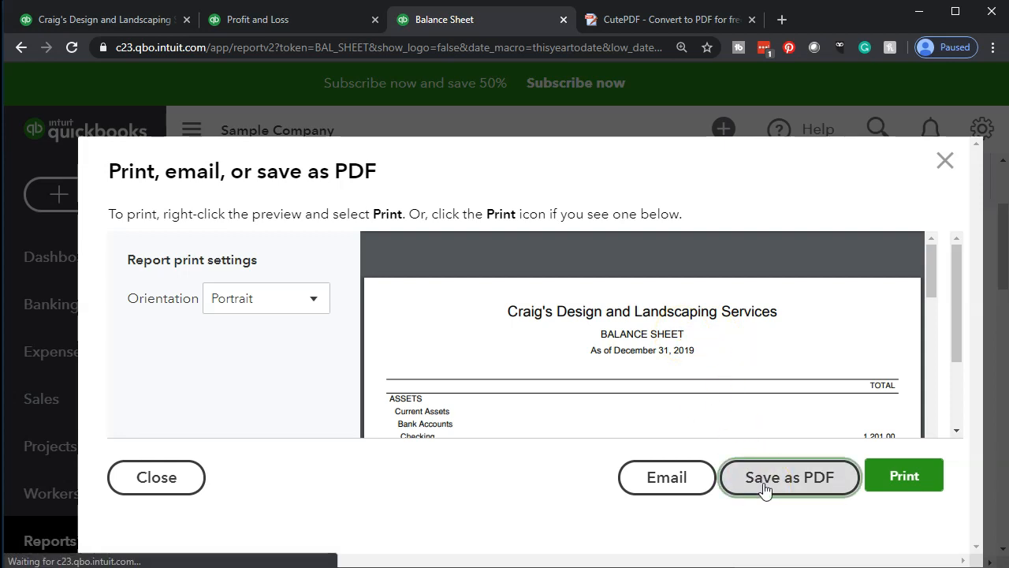
left_click(763, 488)
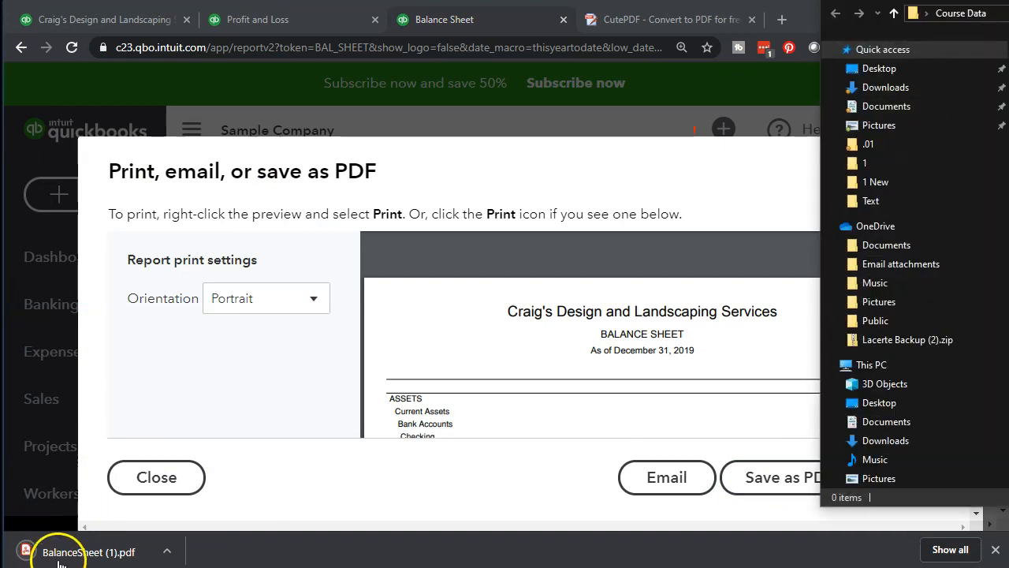
left_click_drag(40, 549, 1008, 284)
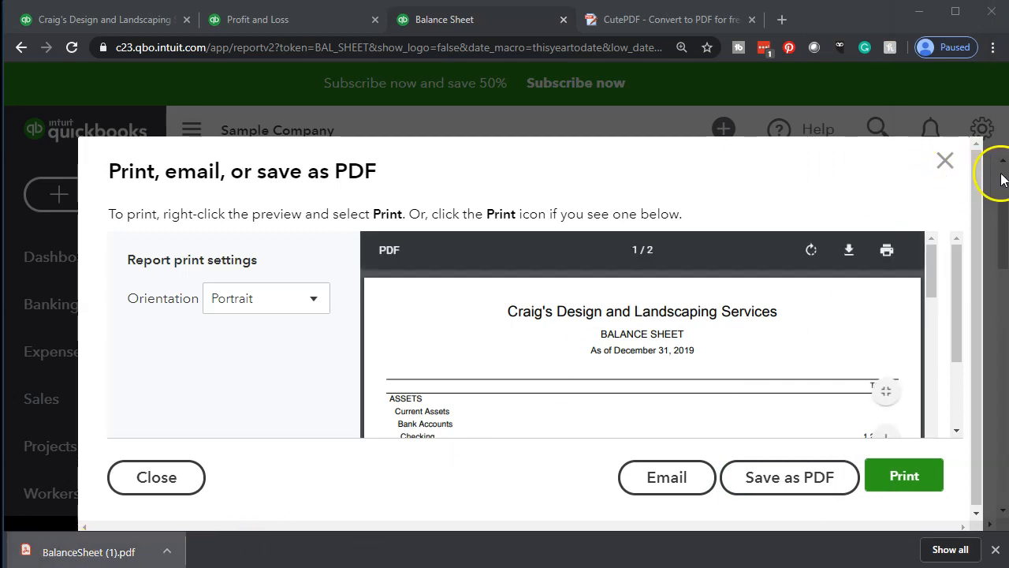
left_click(945, 161)
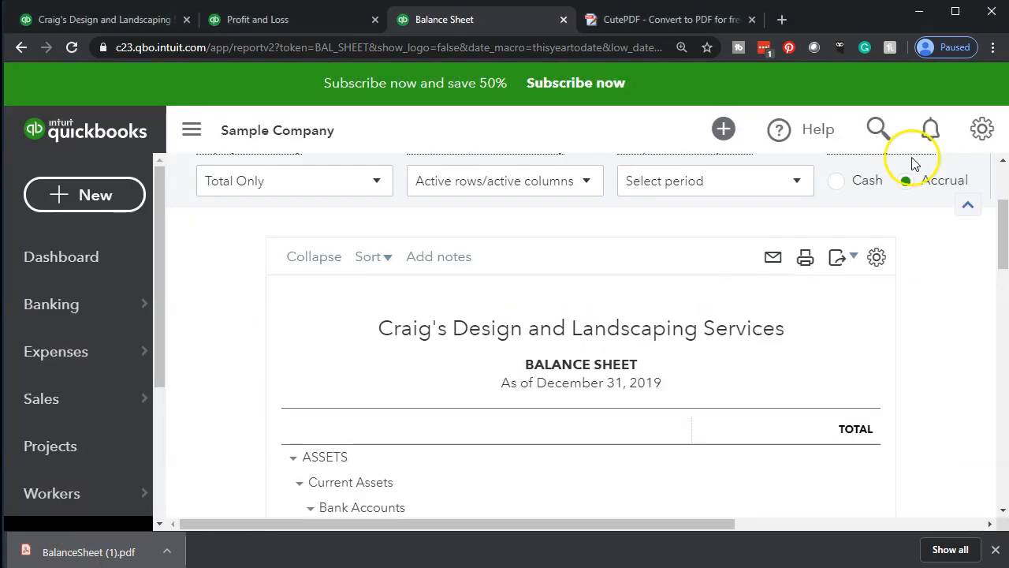
Export the Profit and Loss report as a PDF and place the downloaded ProfitandLoss (2).pdf in the Course Data folder.
left_click(303, 24)
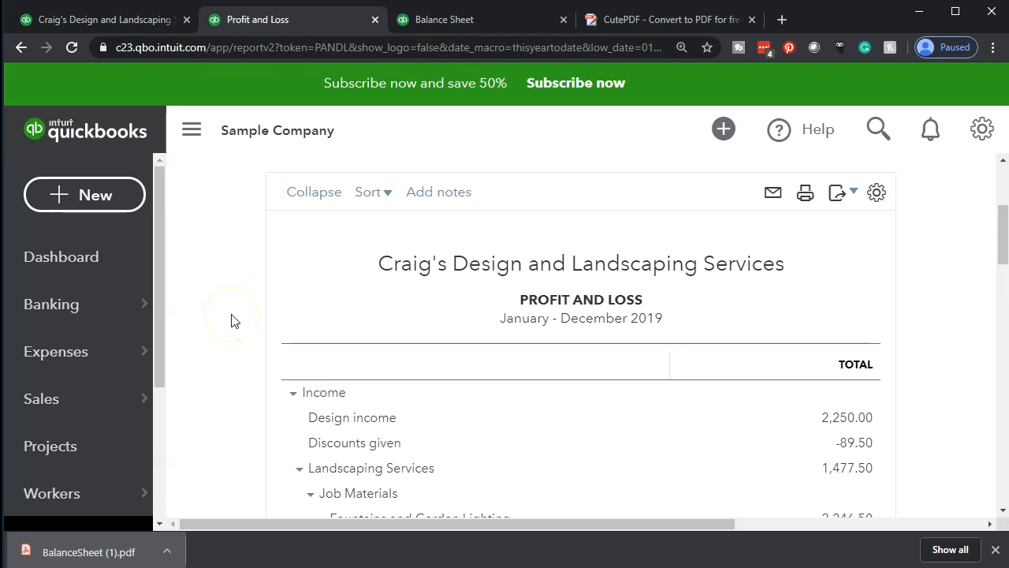
key("ctrl+plus")
key("ctrl+plus")
key("ctrl+plus")
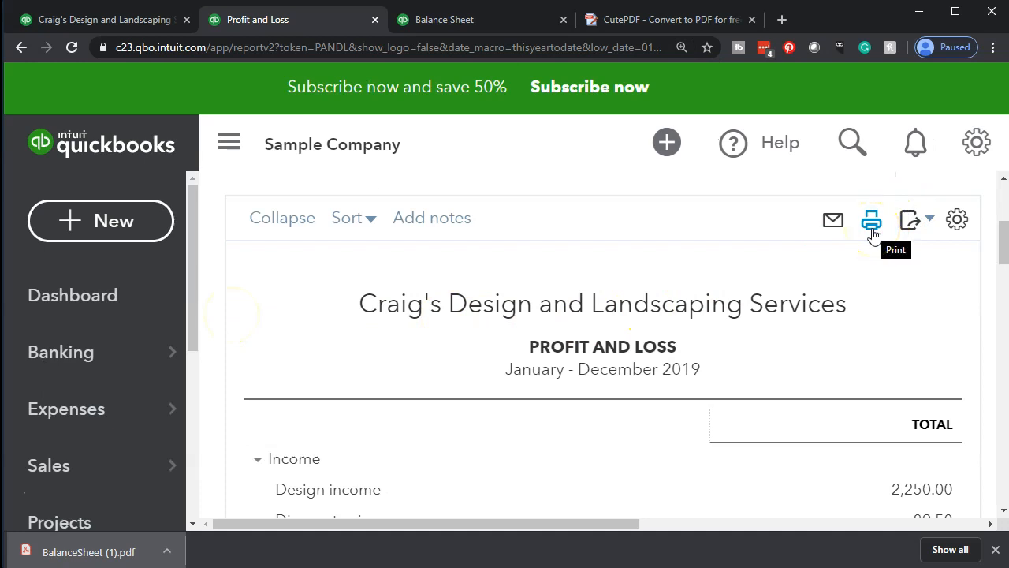
left_click(913, 222)
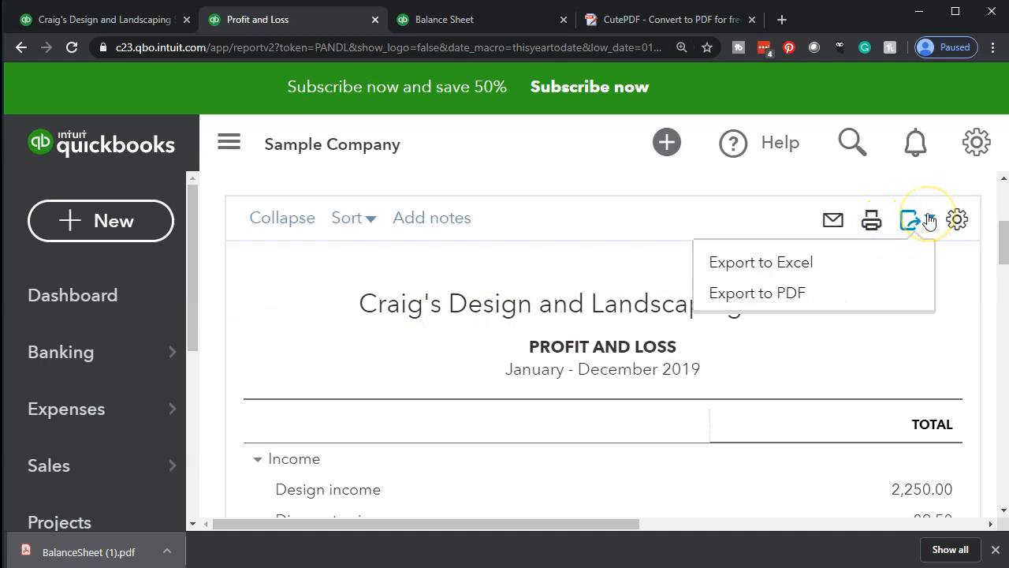
left_click(792, 298)
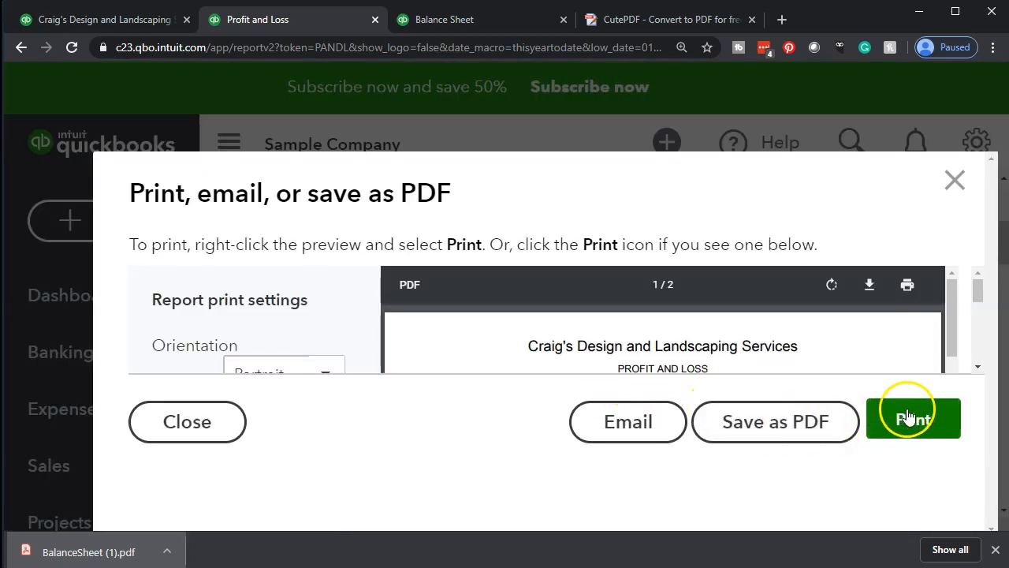
left_click(737, 434)
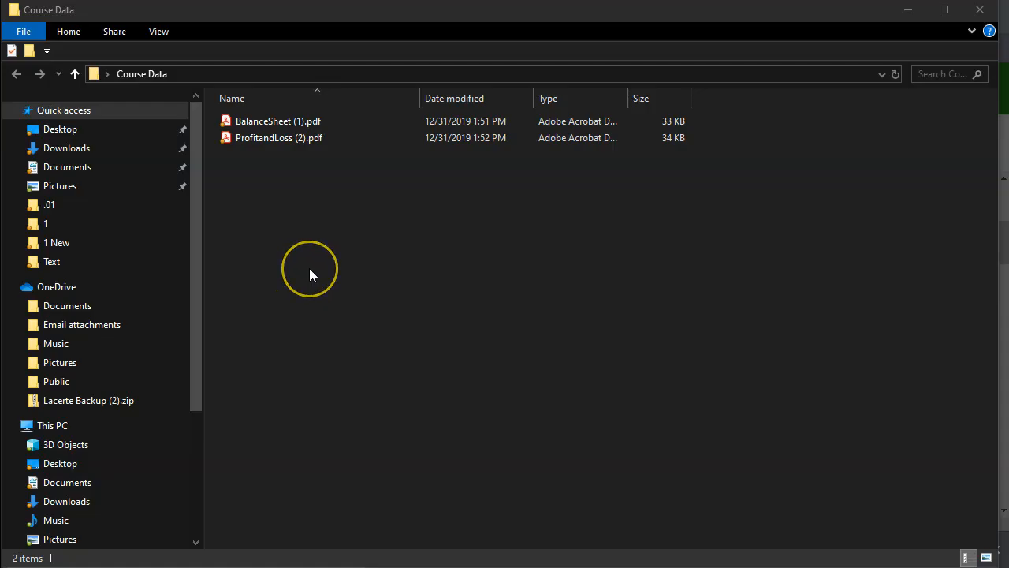
Create a Financial Statements folder inside Course Data and move the Balance Sheet and Profit and Loss PDFs into it.
right_click(278, 198)
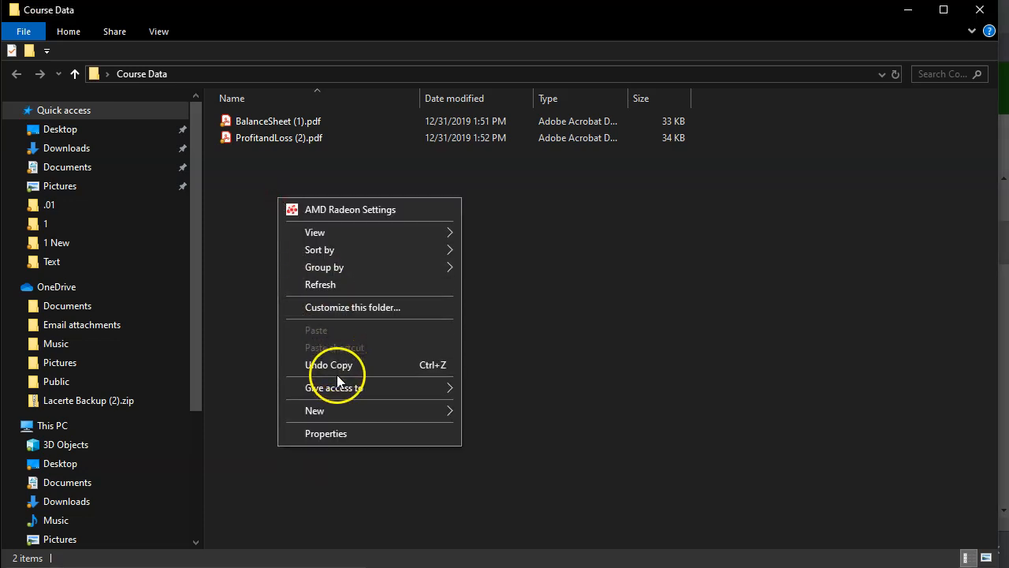
mouse_move(338, 412)
left_click(472, 411)
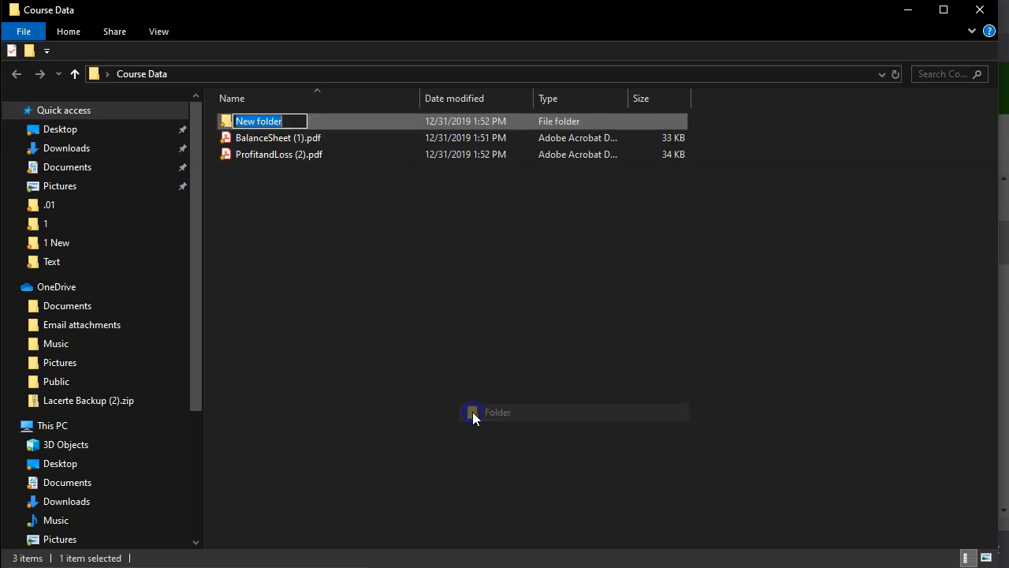
type("Finan")
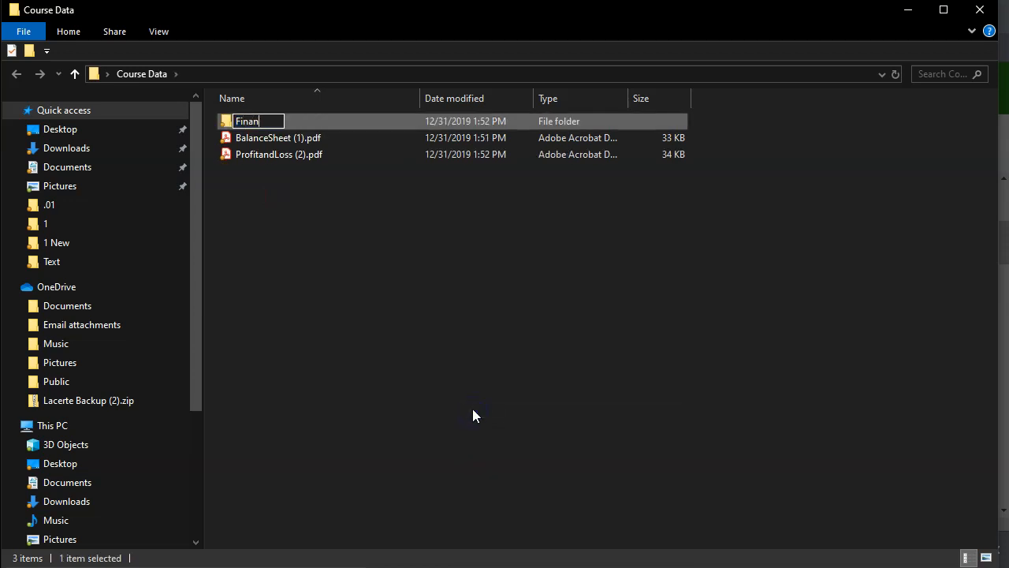
type("cial Statements")
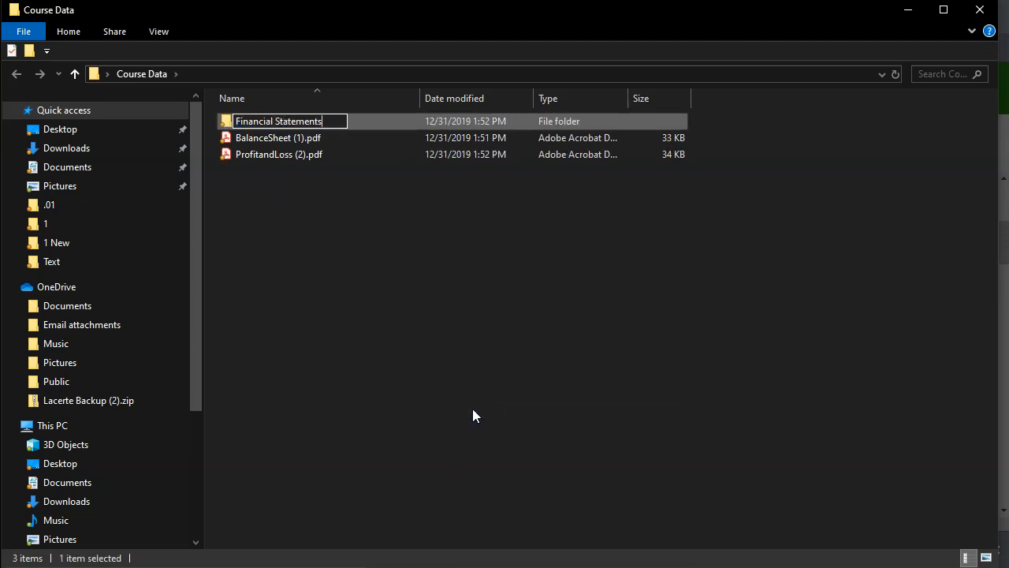
left_click(290, 203)
left_click_drag(254, 154, 245, 129)
left_click(247, 140, "ctrl")
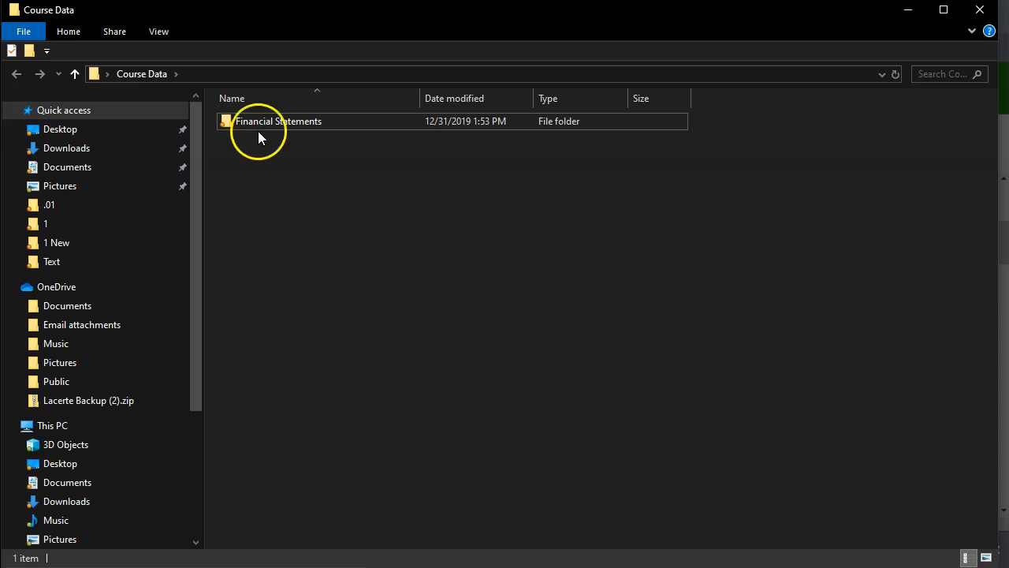
Compress the Financial Statements folder into a zip file, and return to the Profit and Loss report to close its PDF dialog.
left_click(258, 123)
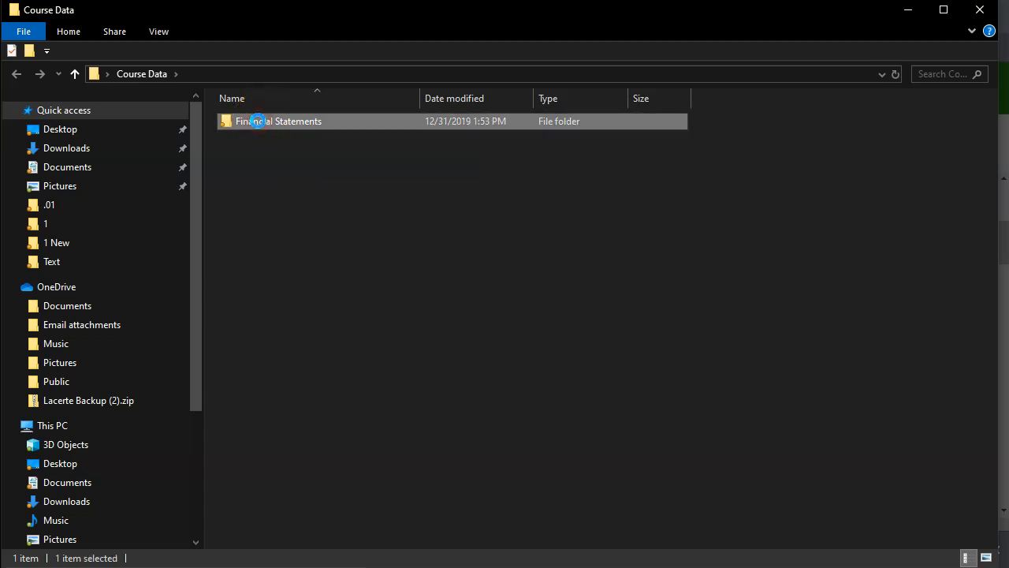
right_click(259, 122)
mouse_move(372, 373)
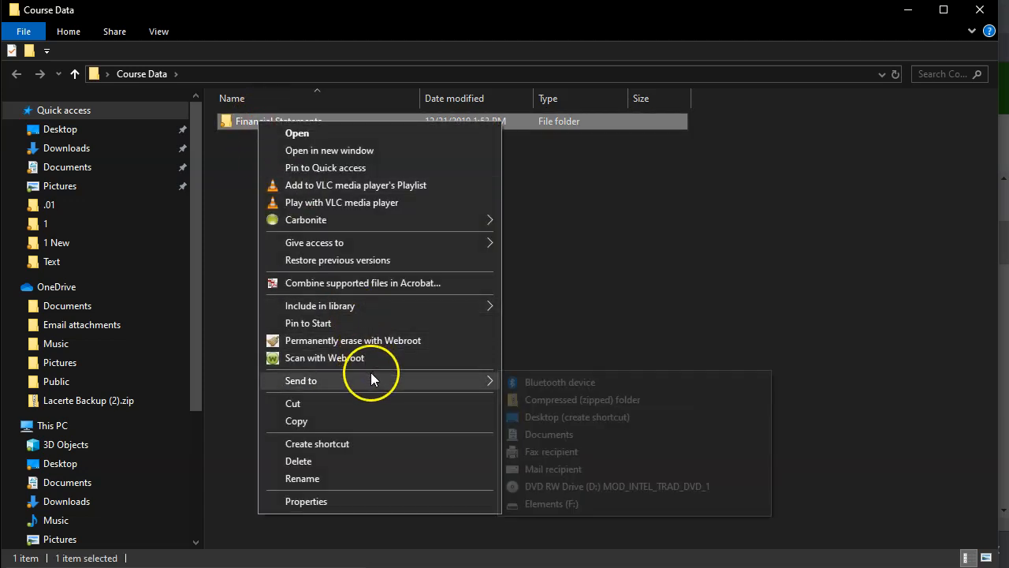
left_click(537, 402)
left_click(307, 214)
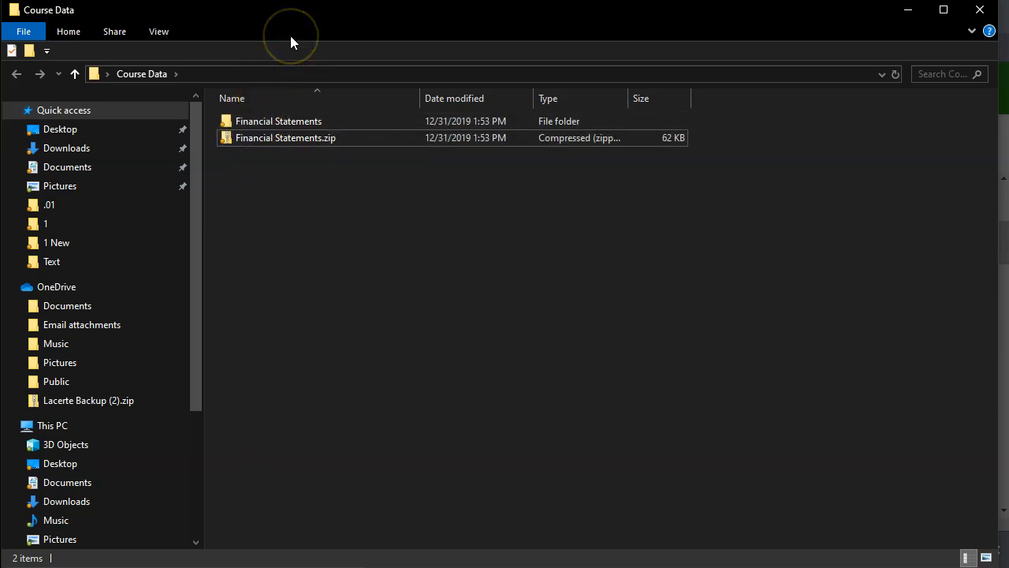
left_click_drag(290, 35, 1008, 28)
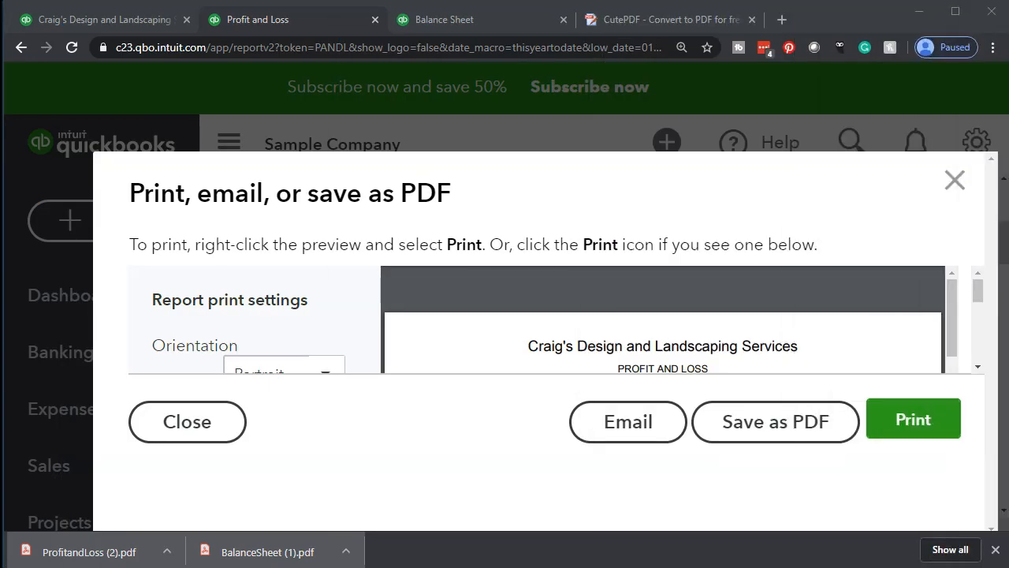
left_click(953, 187)
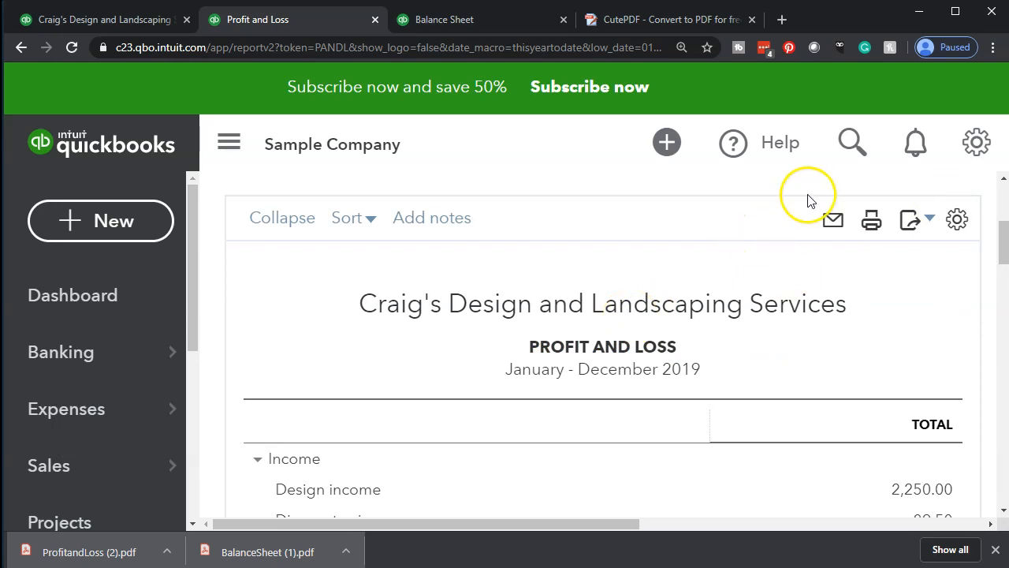
Review the Profit and Loss export choices without exporting, and look at the CutePDF Writer website.
left_click(930, 219)
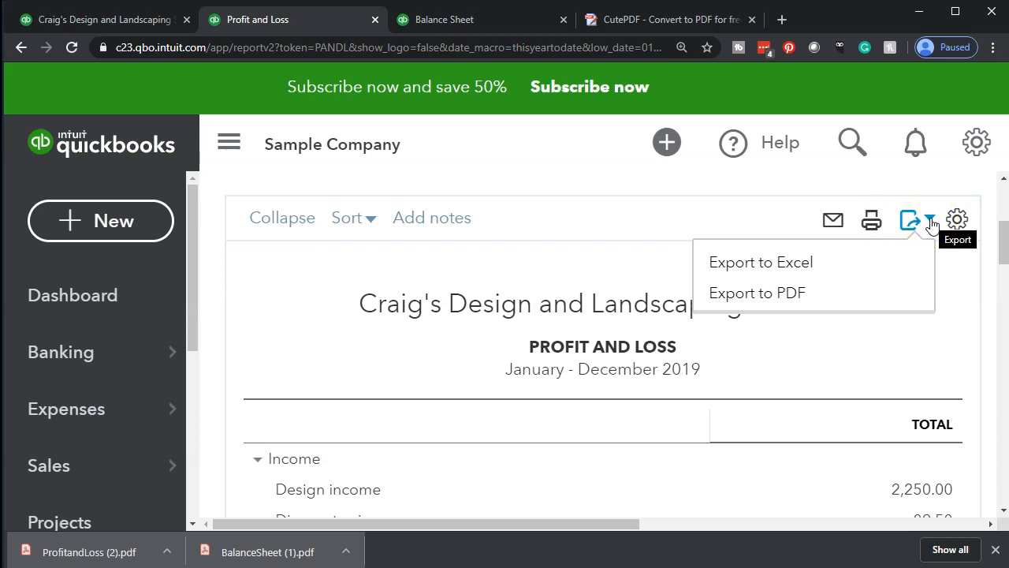
left_click(561, 178)
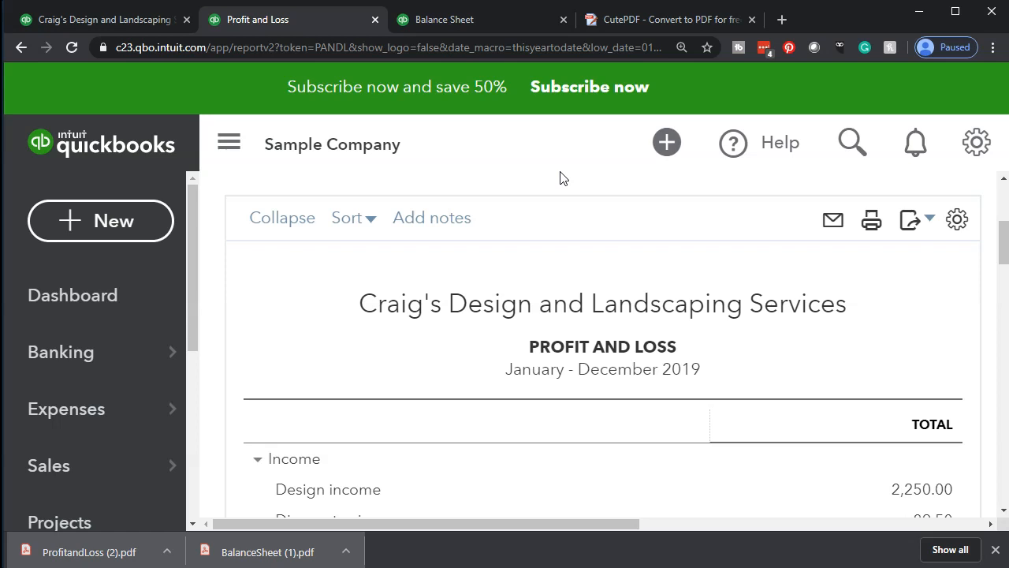
left_click(628, 23)
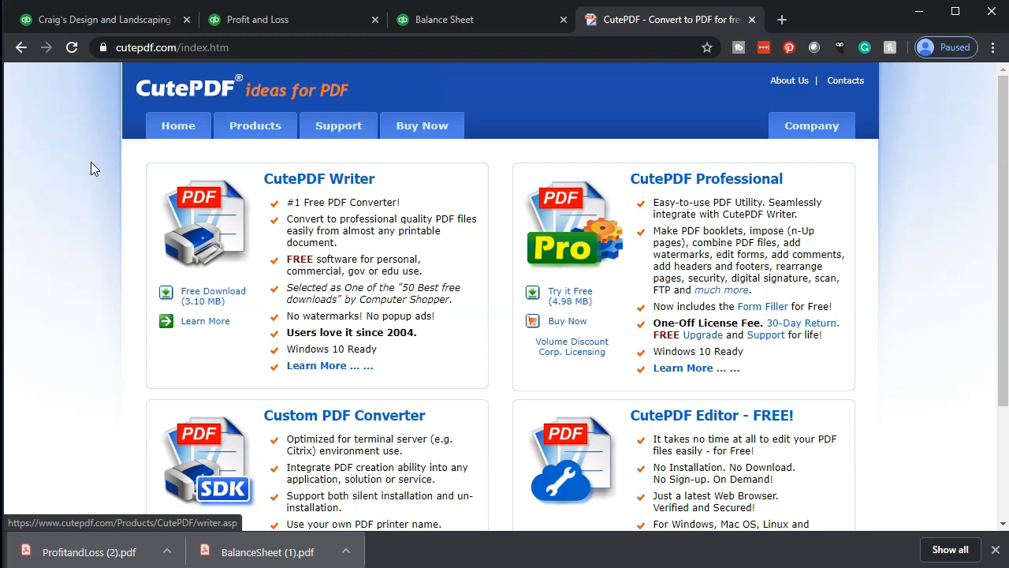
Return to the Balance Sheet and print it with CutePDF Writer as the destination.
left_click(430, 27)
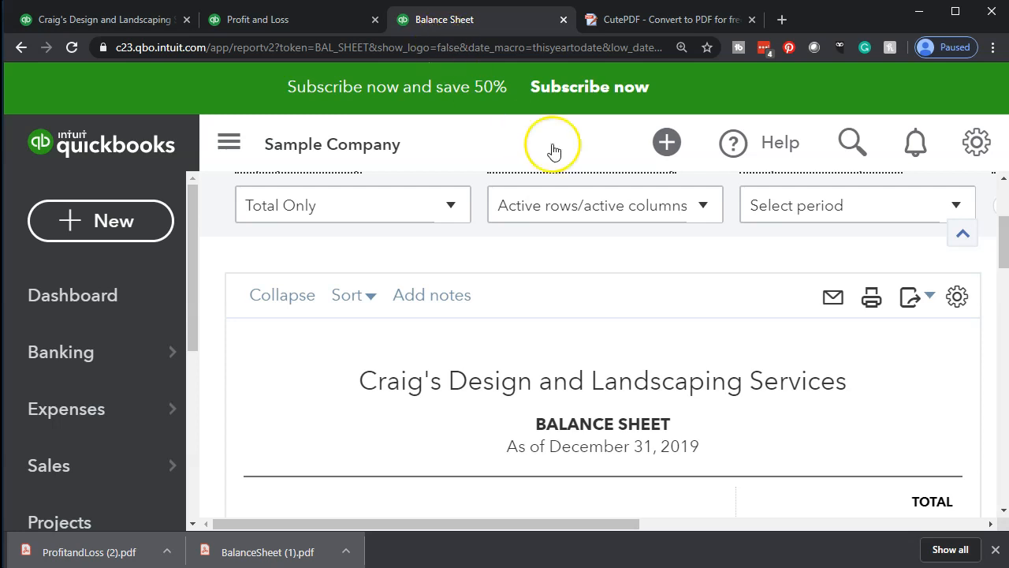
left_click(875, 306)
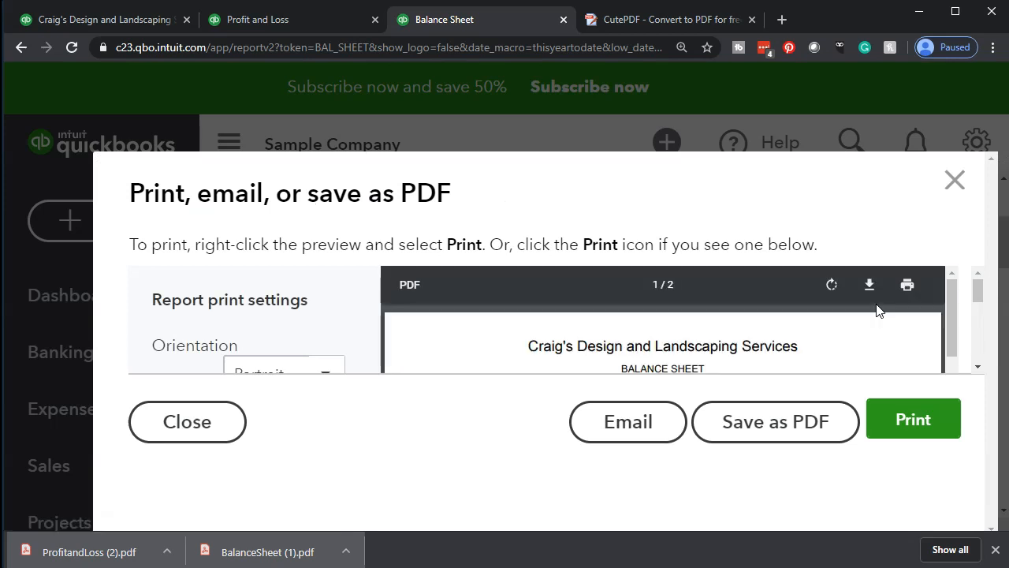
left_click(915, 418)
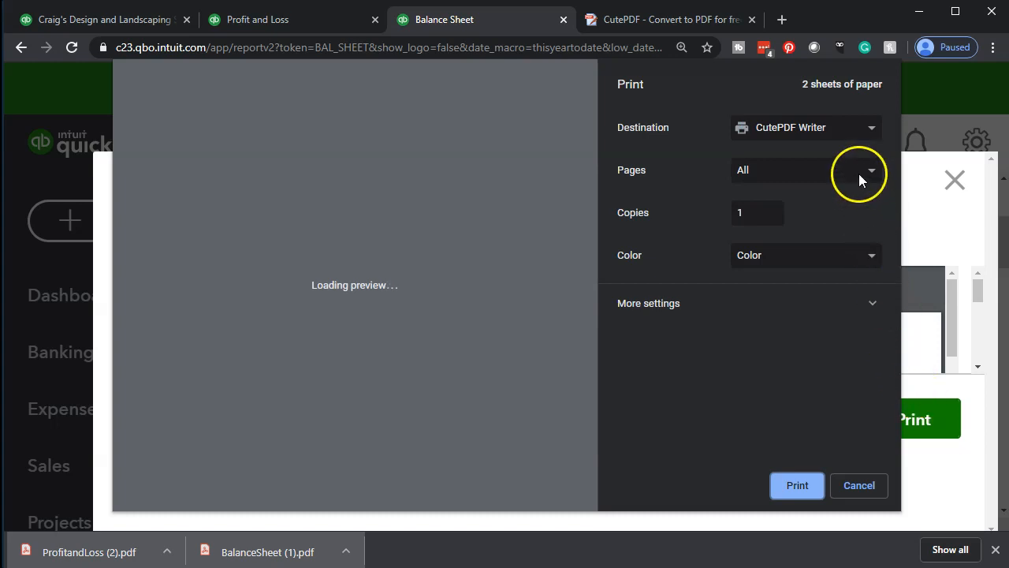
left_click(871, 130)
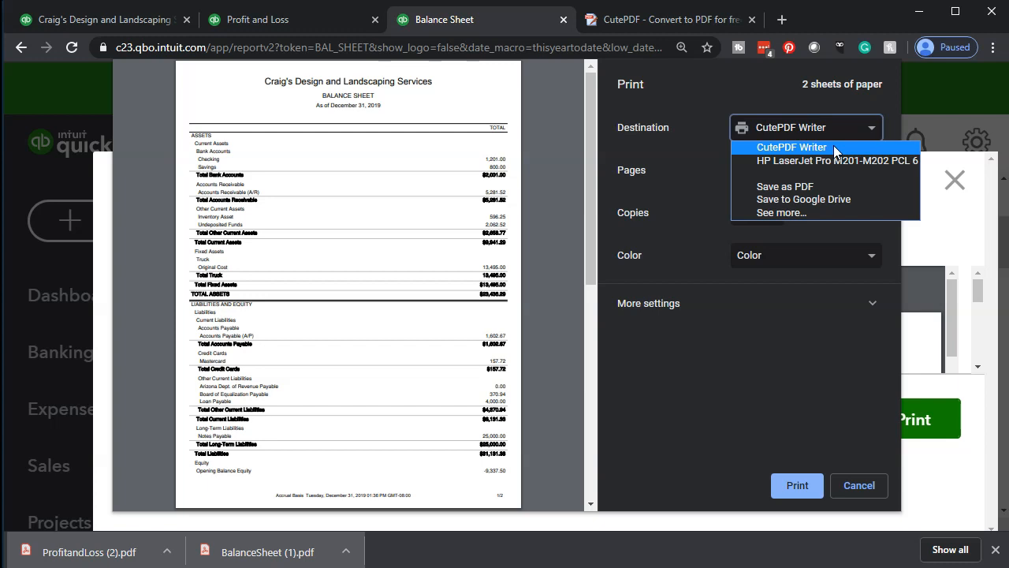
left_click(836, 149)
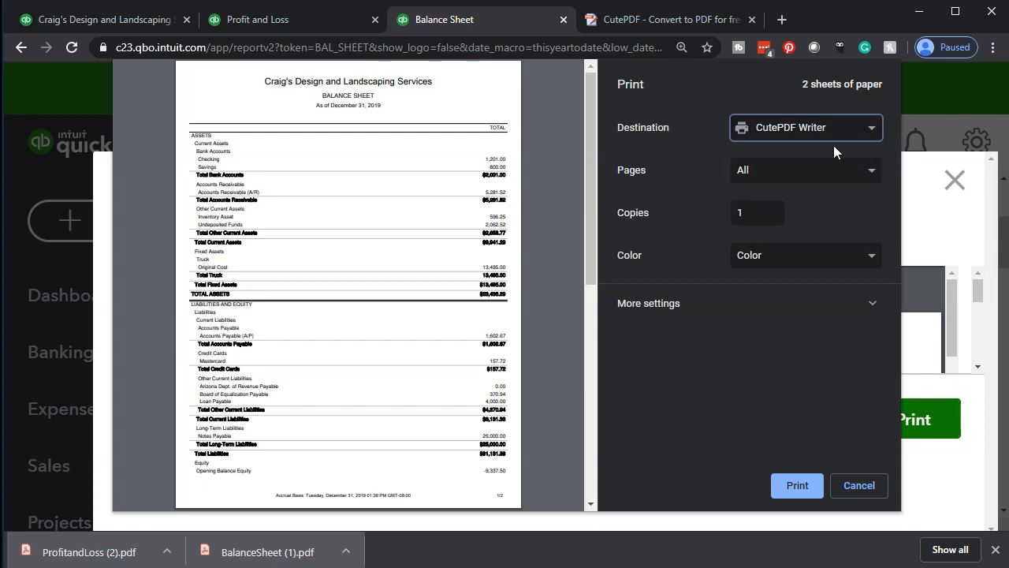
left_click(797, 489)
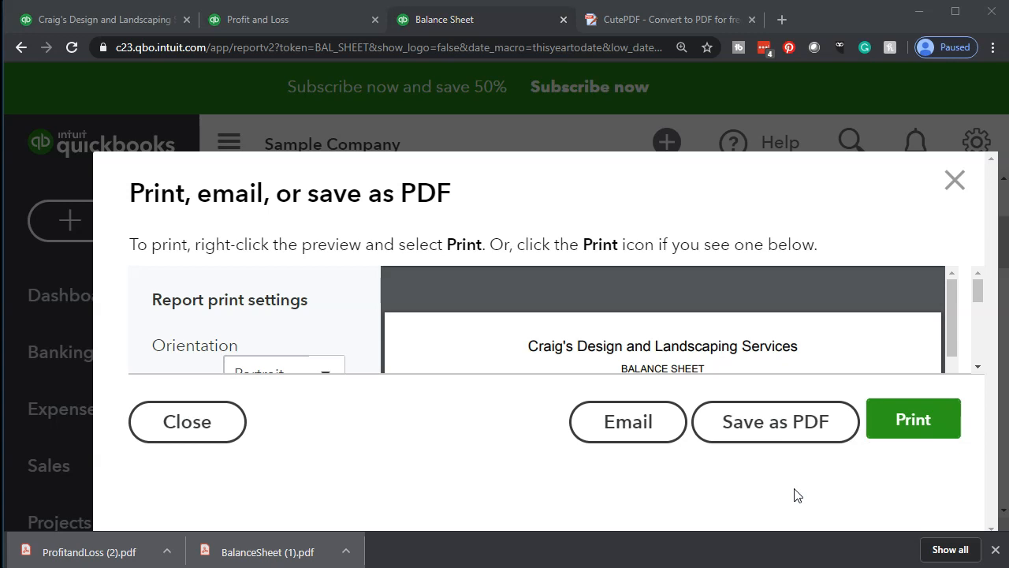
left_click(888, 434)
left_click(709, 490)
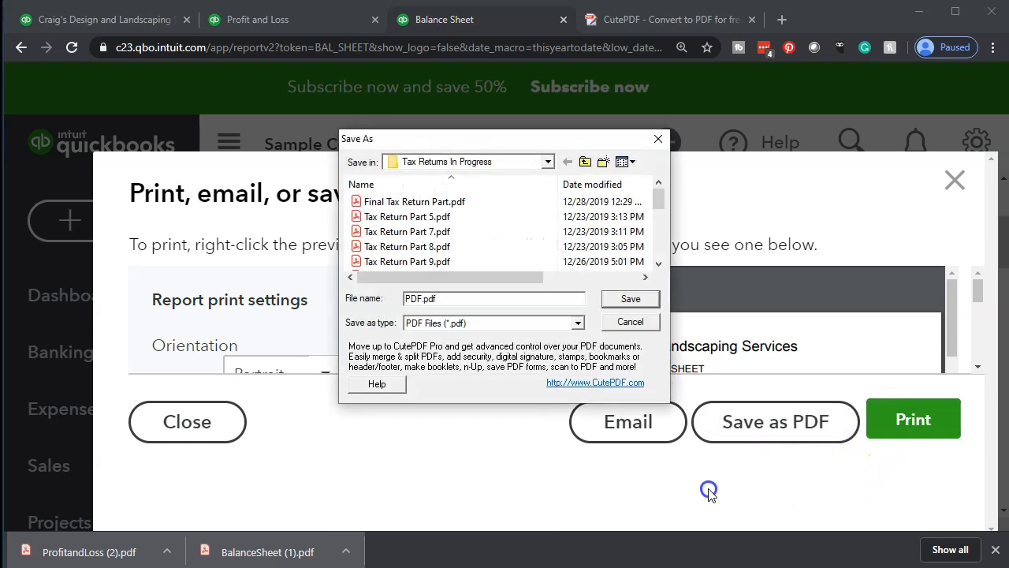
left_click(619, 322)
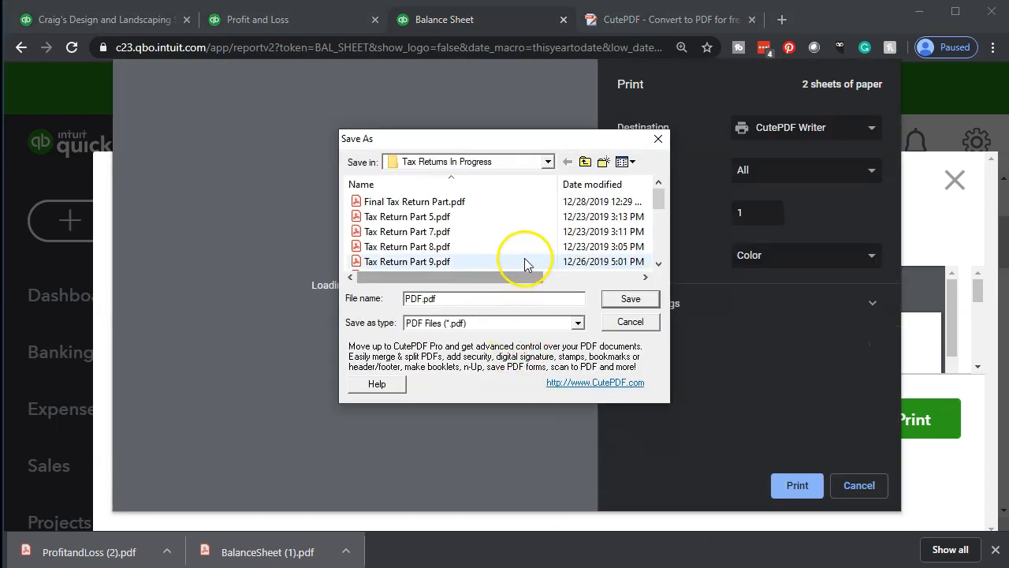
Save the CutePDF output as Balance Sheet.pdf in the Course Data folder, and close the remaining print dialogs.
left_click(548, 162)
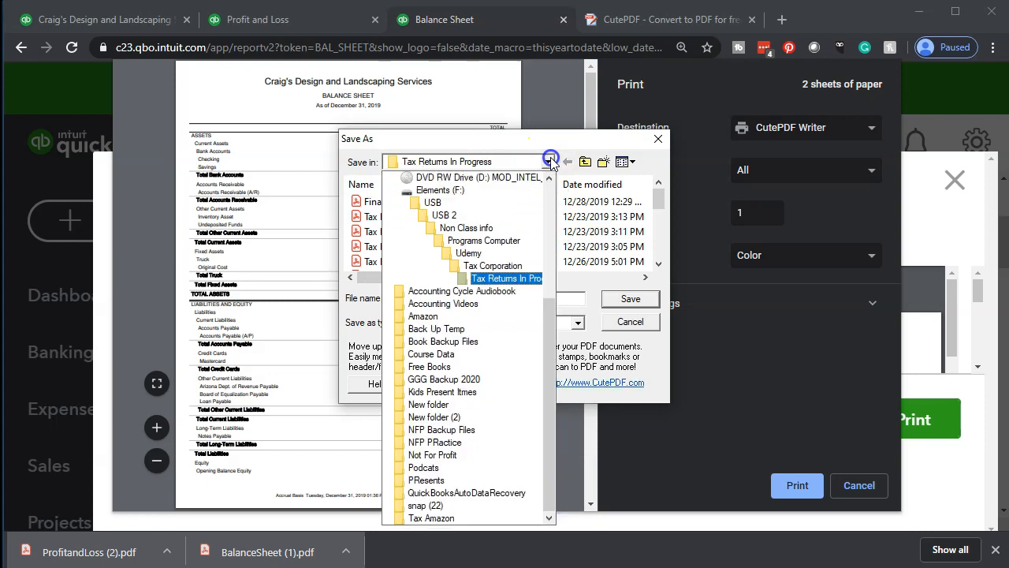
scroll(540, 337, "up", 5)
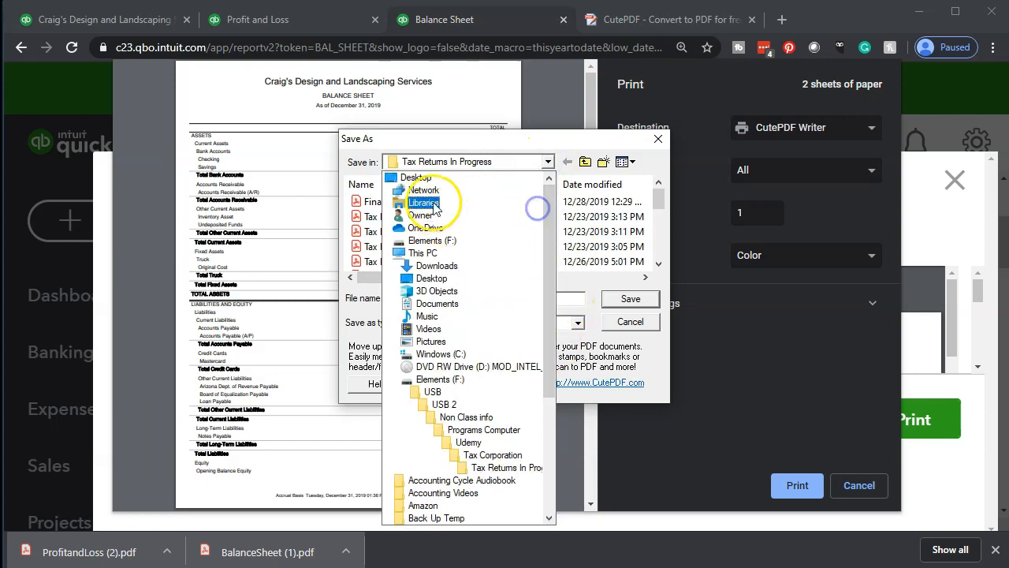
left_click(415, 178)
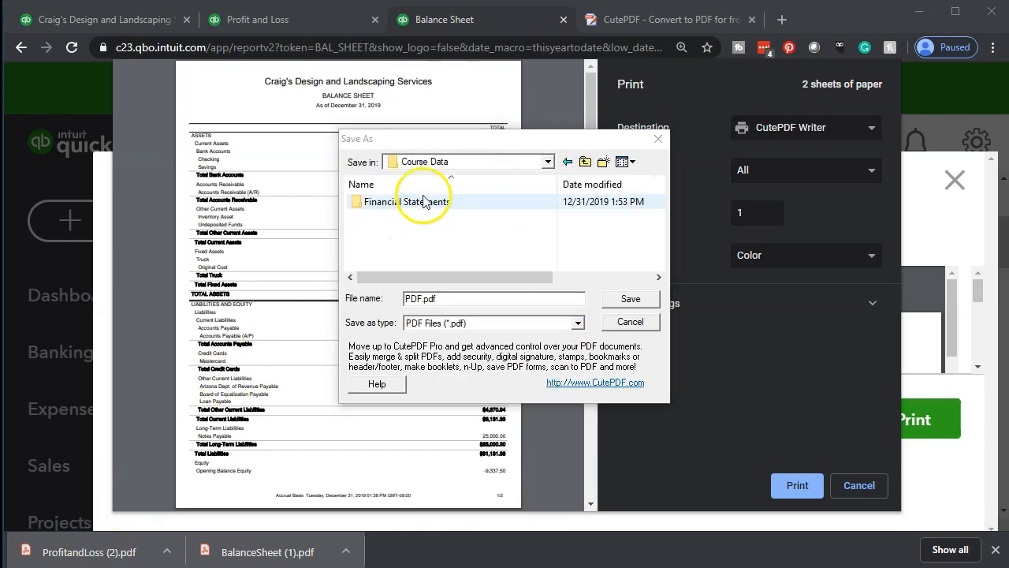
left_click(414, 299)
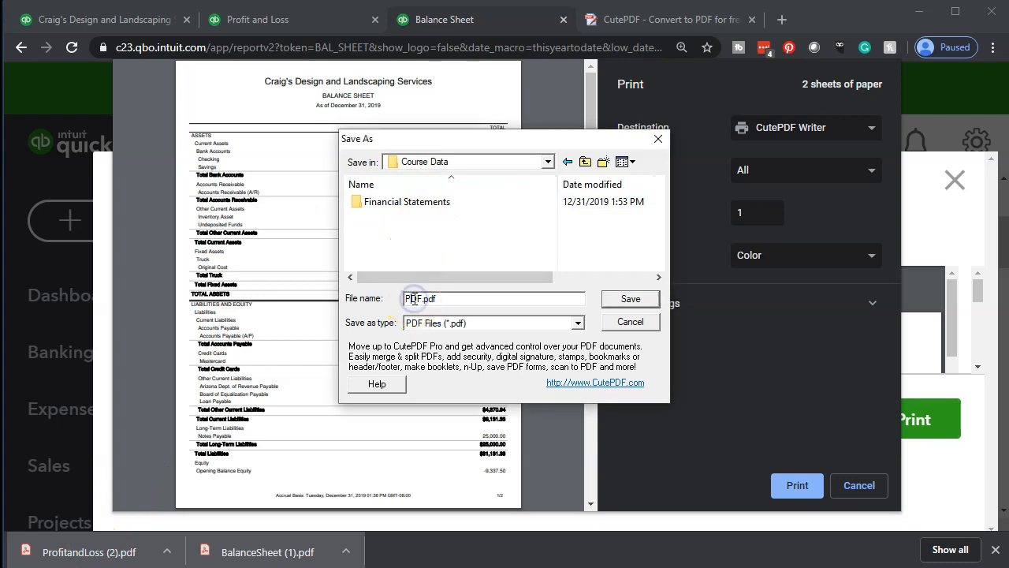
key("BackSpace")
key("BackSpace")
key("BackSpace")
type("Balance Shee")
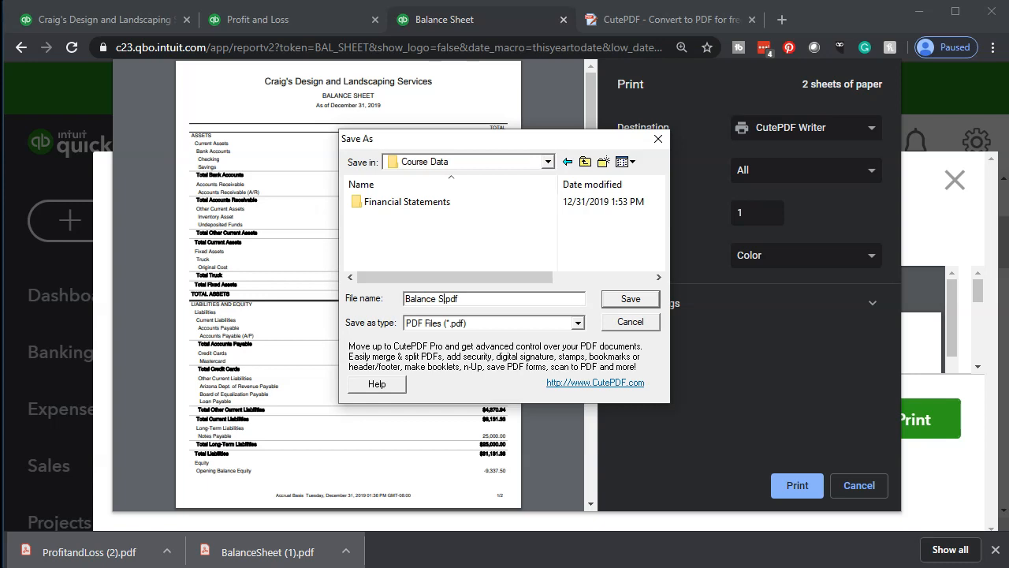
type("t")
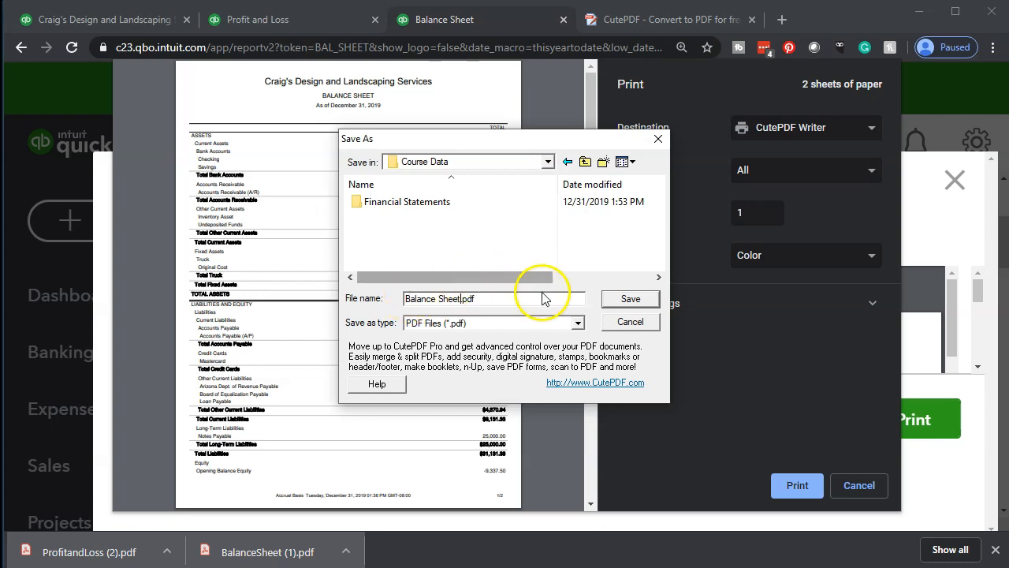
left_click(629, 300)
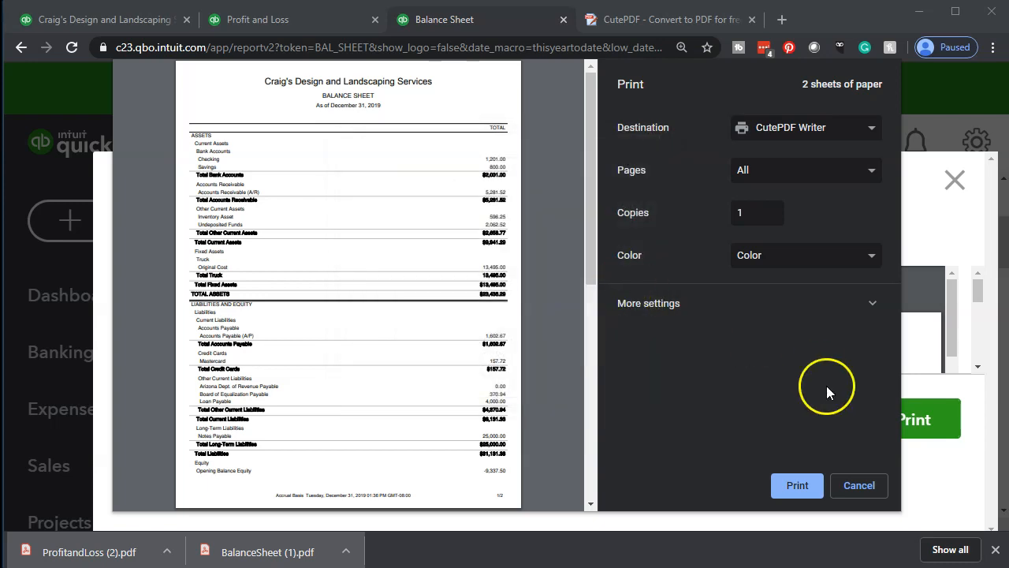
left_click(856, 485)
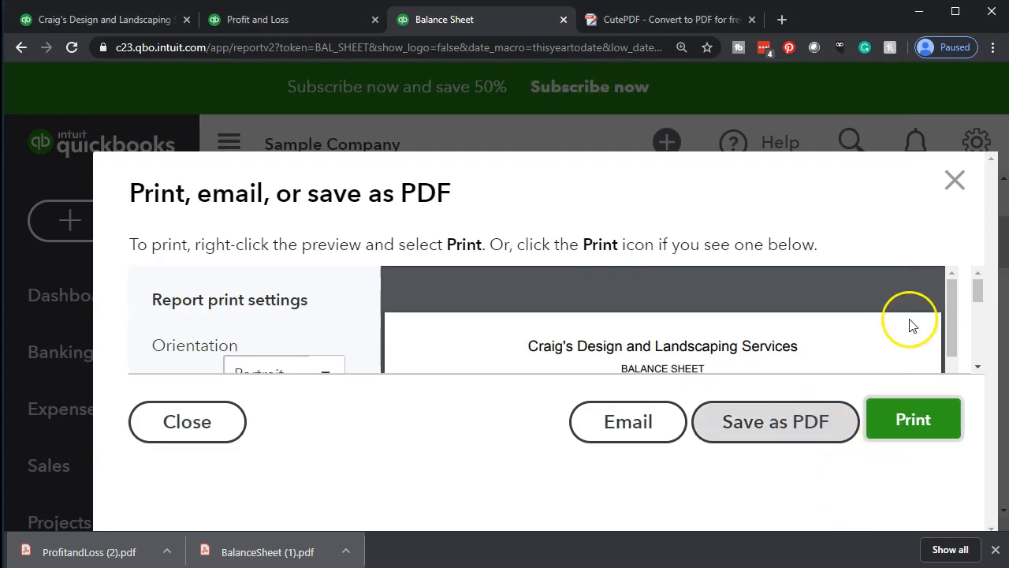
left_click(954, 182)
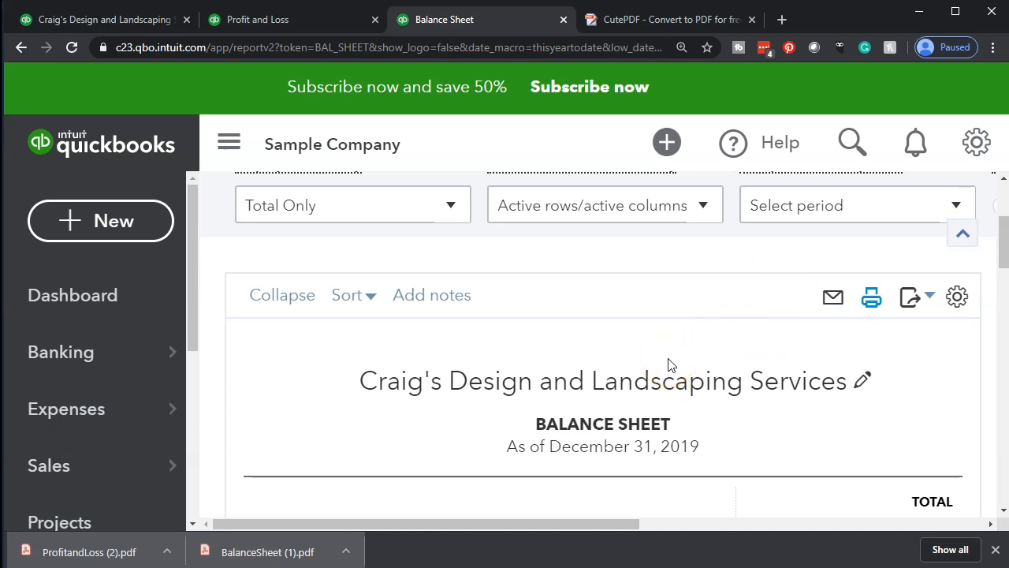
Export the Balance Sheet report to Excel, and open the downloaded workbook for editing with the notices dismissed.
left_click(928, 298)
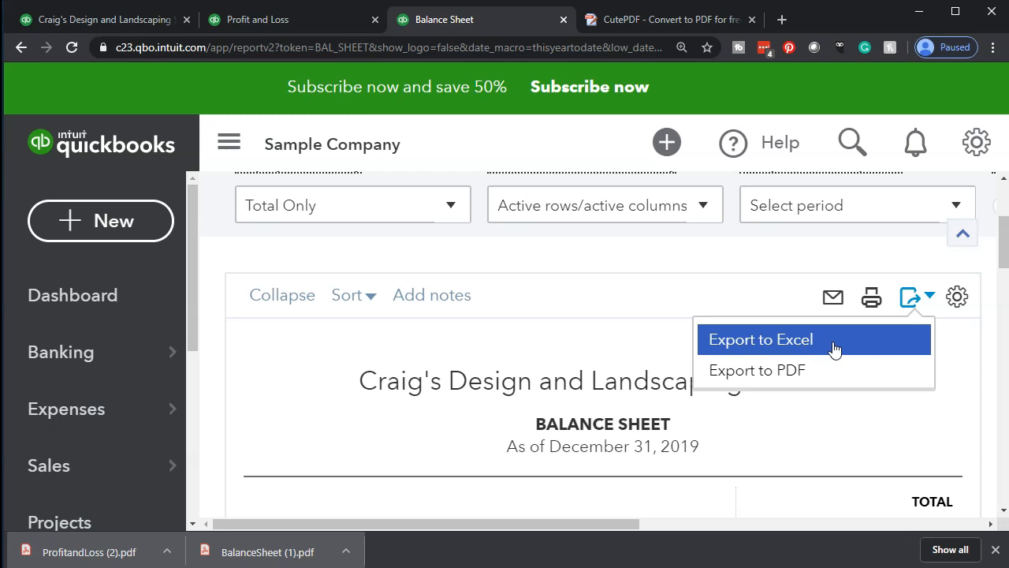
left_click(834, 347)
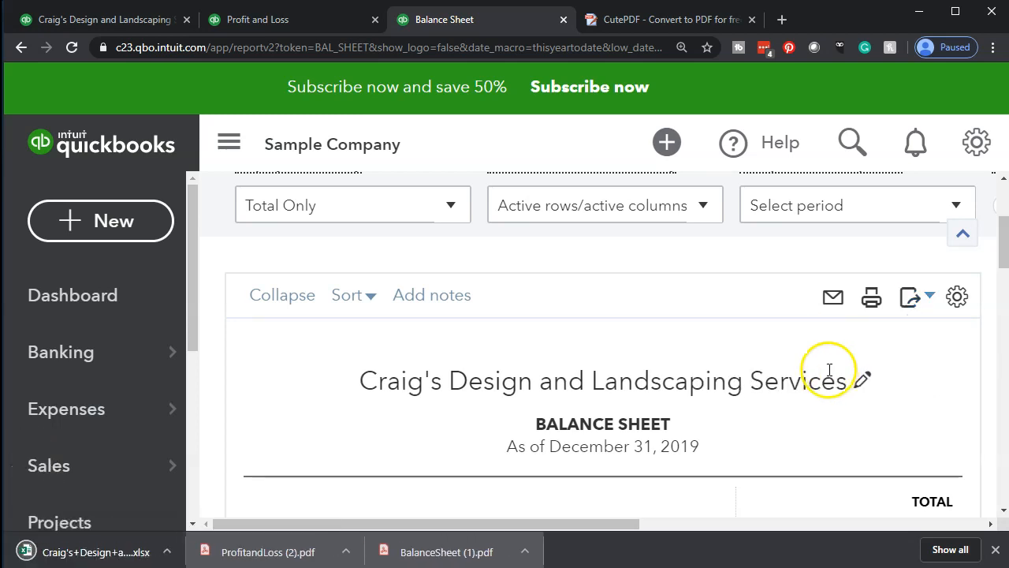
left_click(113, 555)
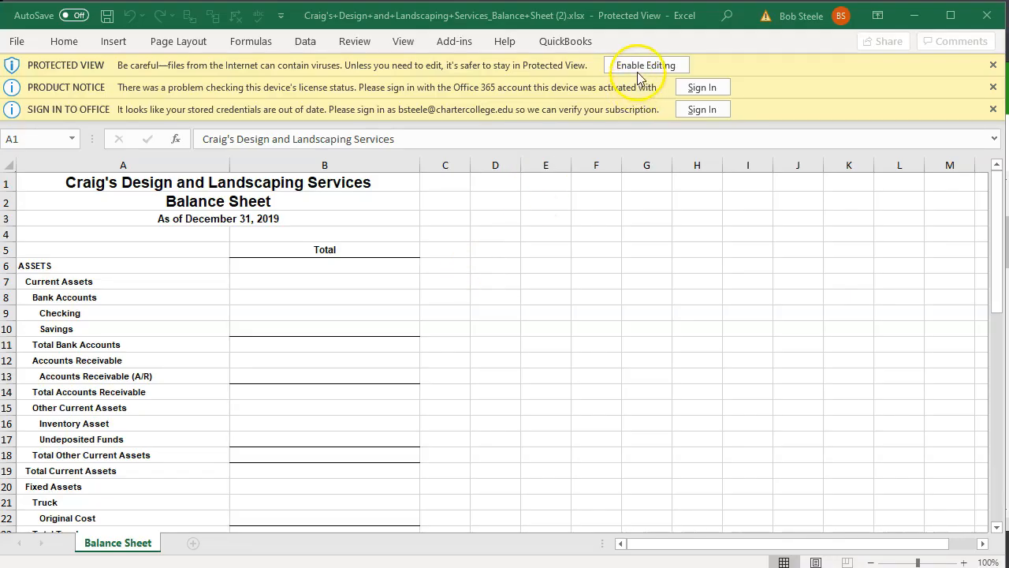
left_click(643, 66)
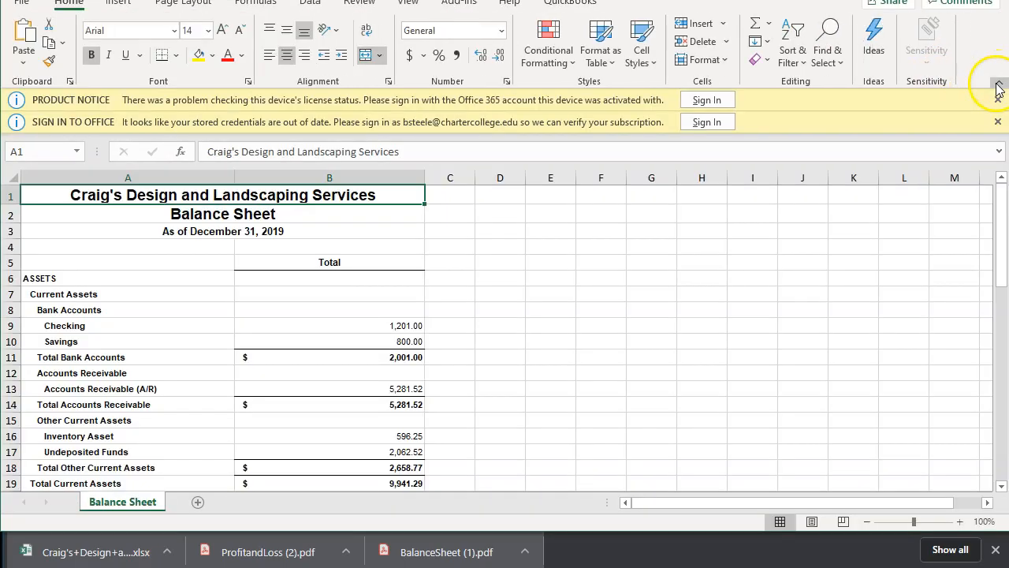
left_click(998, 98)
left_click(997, 99)
Look through the exported Balance Sheet and examine the formulas behind Total Accounts Receivable and Total Current Assets.
left_click(383, 360)
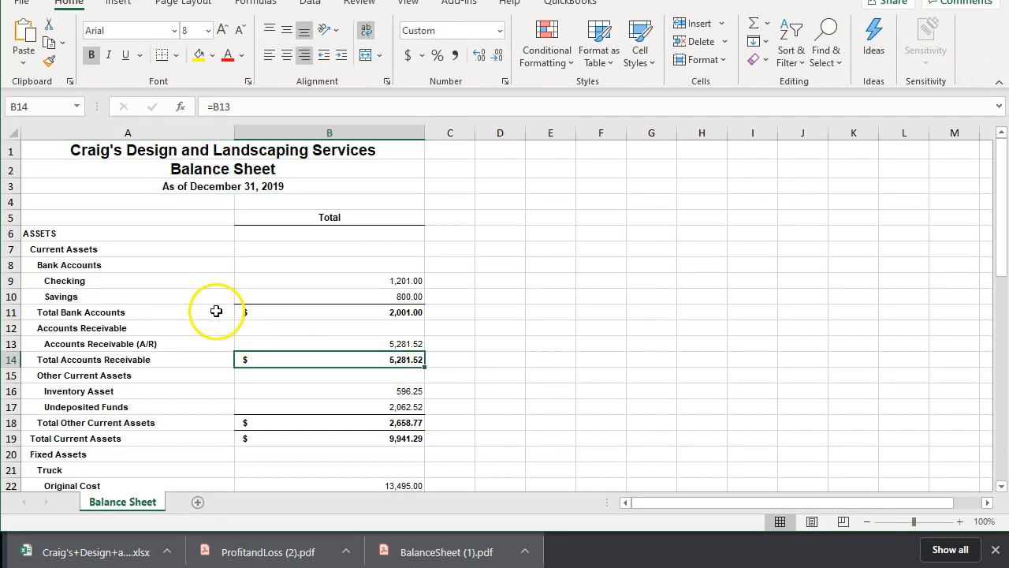
scroll(216, 310, "down", 2)
scroll(216, 310, "down", 2)
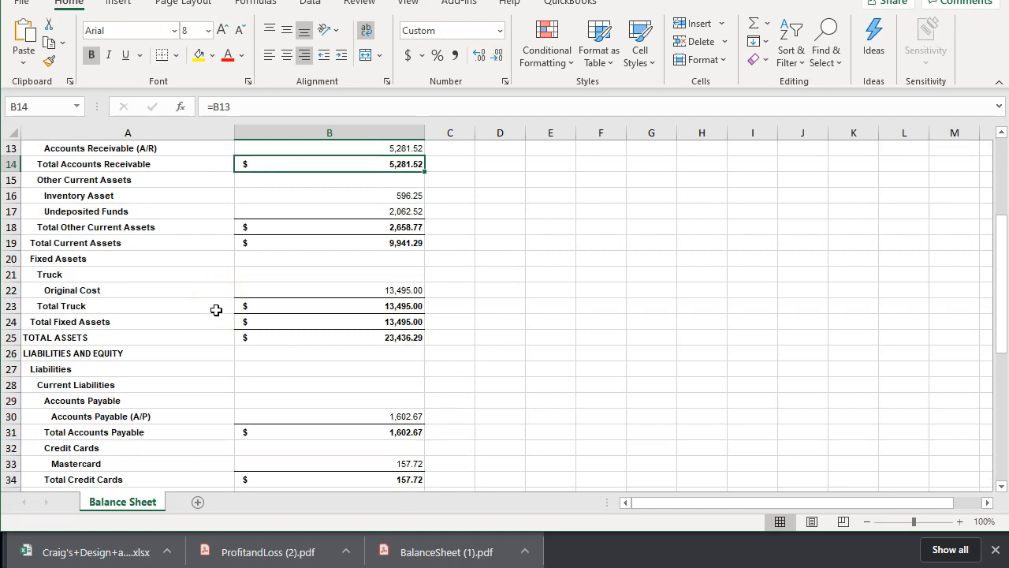
scroll(216, 310, "up", 4)
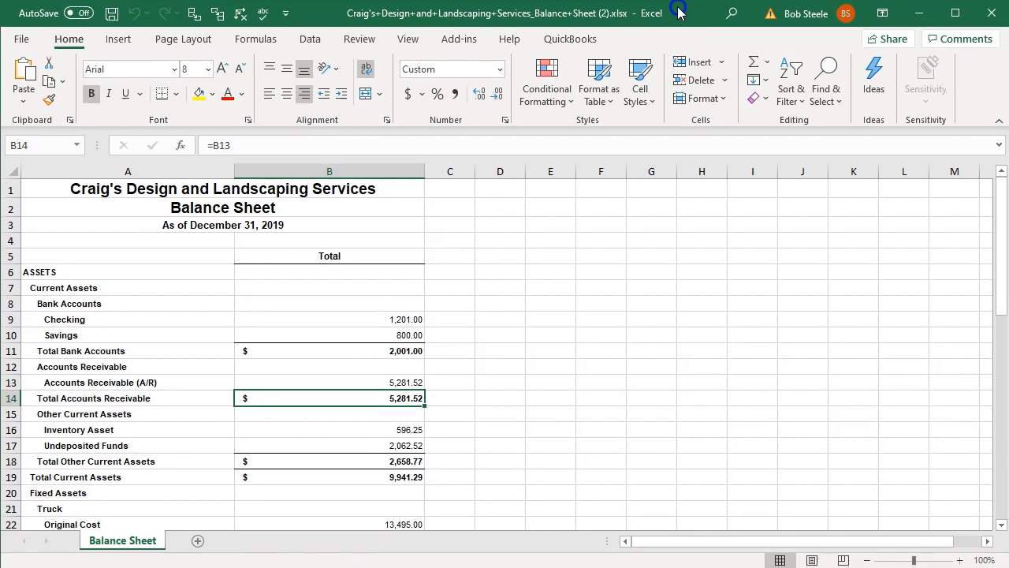
left_click(389, 474)
left_click(417, 434)
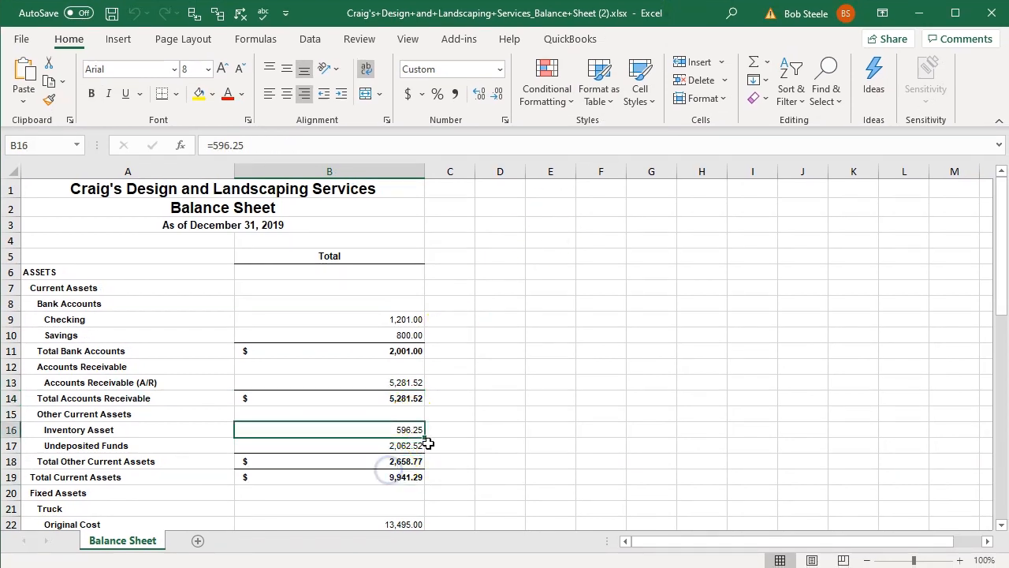
left_click(401, 473)
double_click(404, 474)
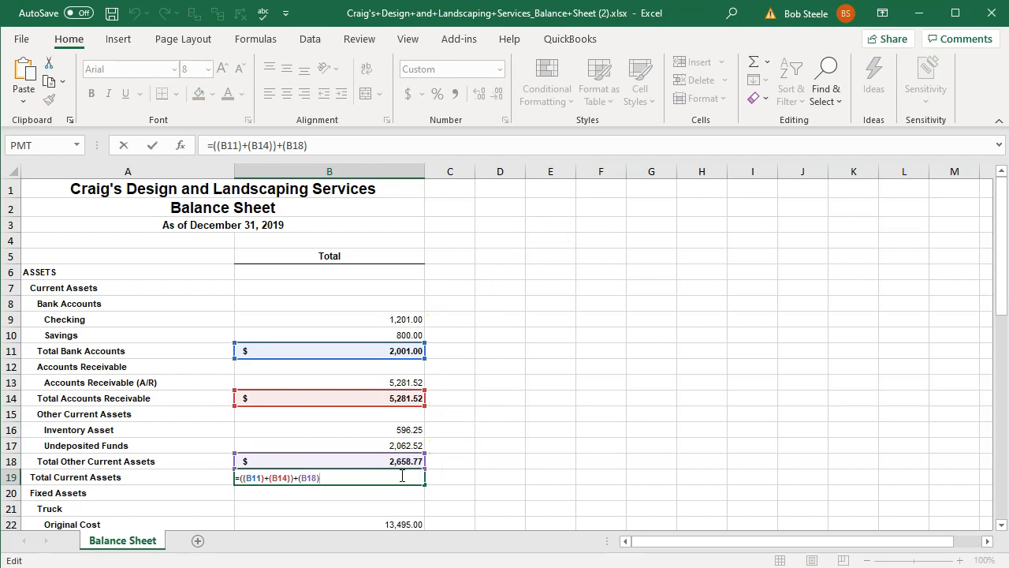
key("Return")
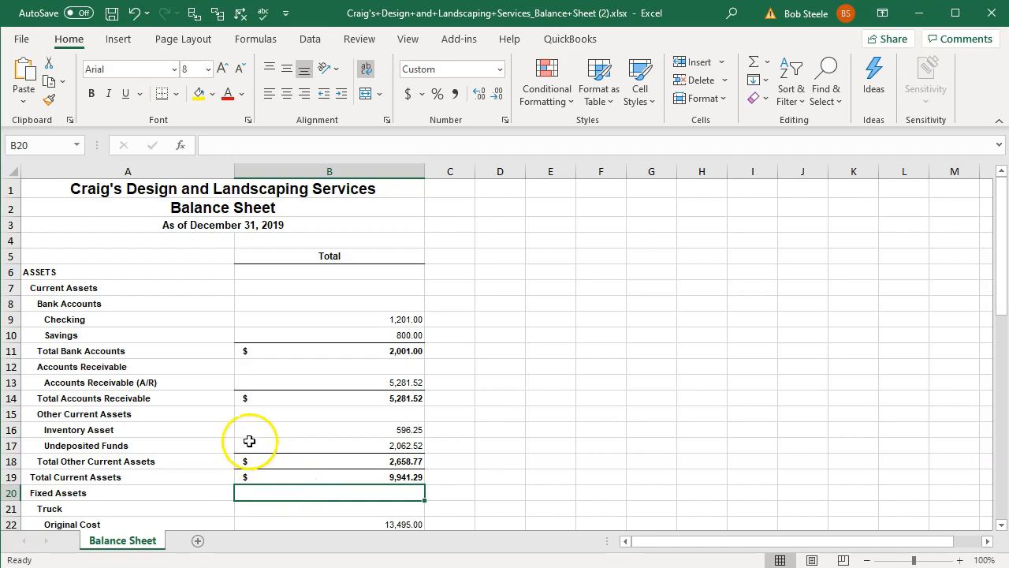
Highlight the Savings label in cell A10 with yellow fill.
left_click(113, 347)
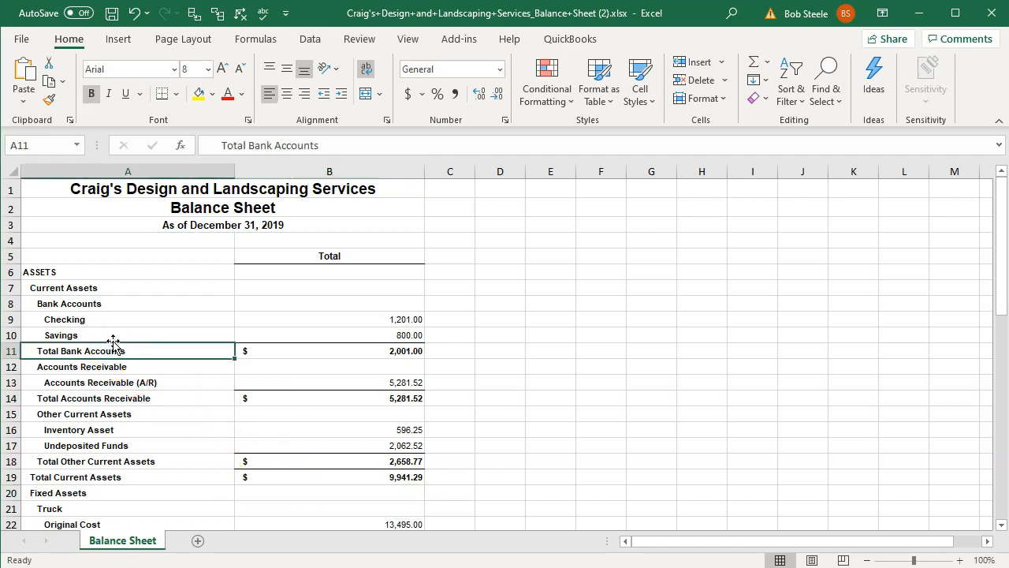
left_click(113, 336)
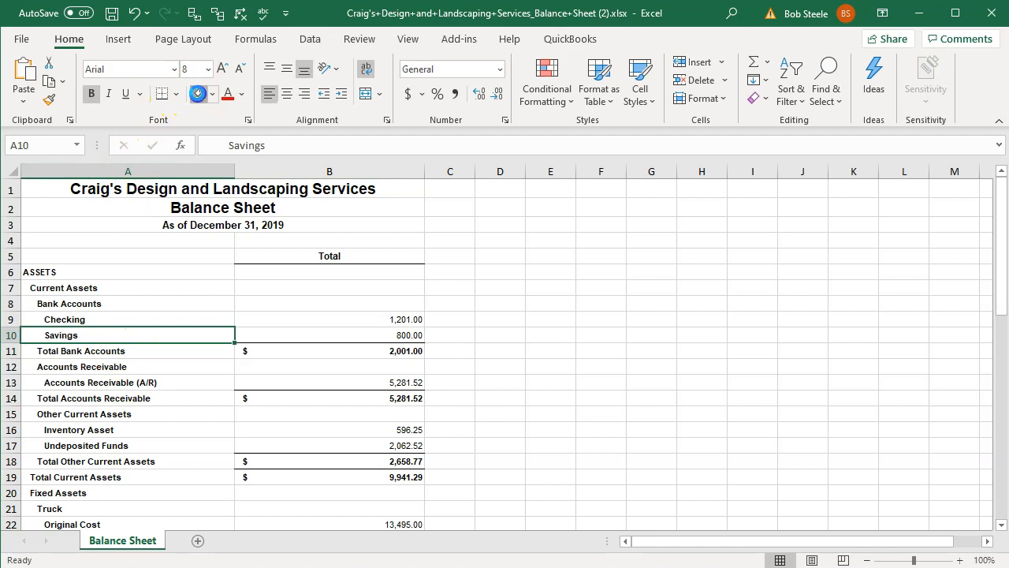
left_click(199, 94)
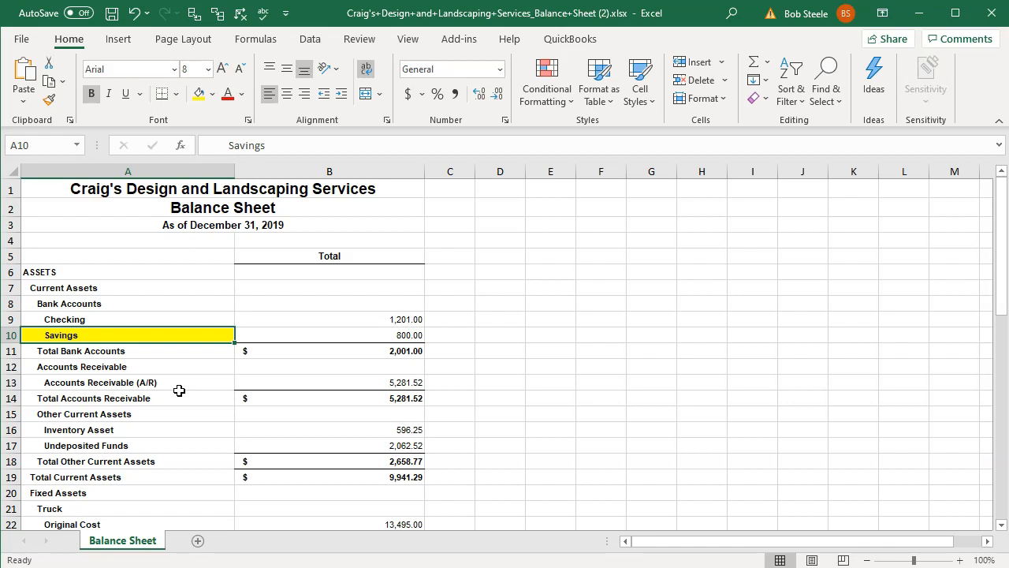
Save the Balance Sheet workbook under its existing name in the Financial Statements folder inside Course Data on the Desktop.
left_click(22, 40)
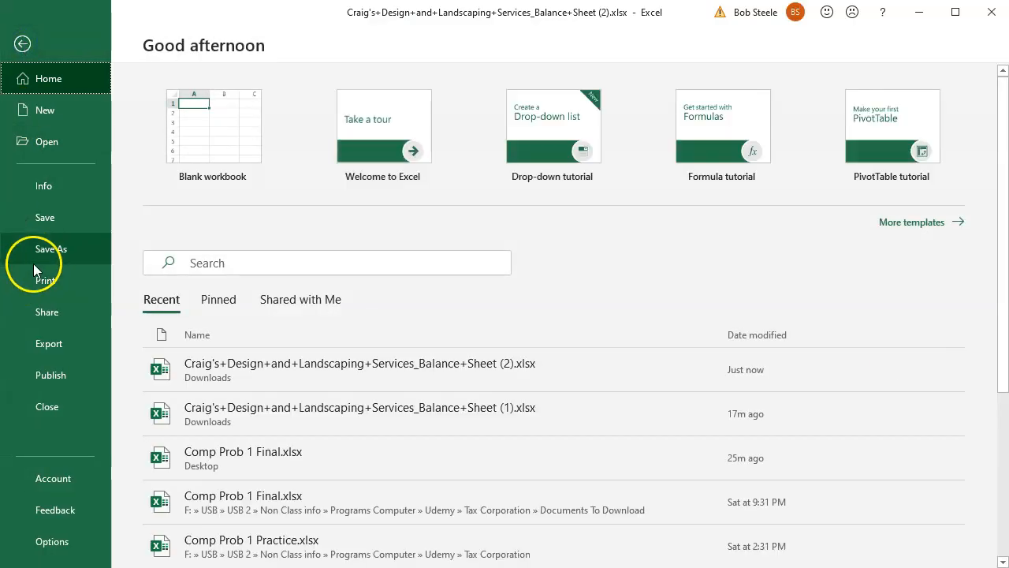
left_click(35, 260)
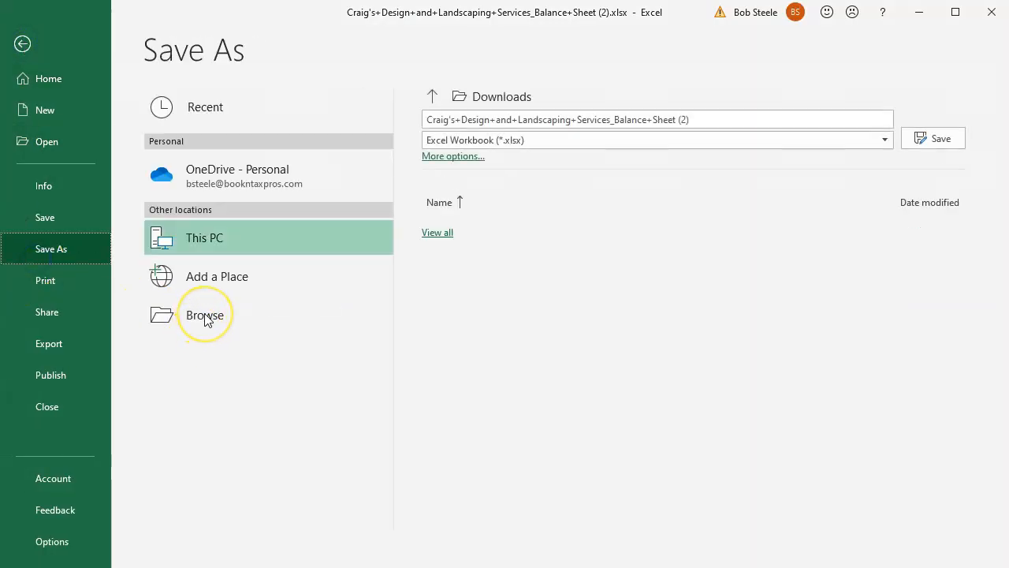
left_click(236, 313)
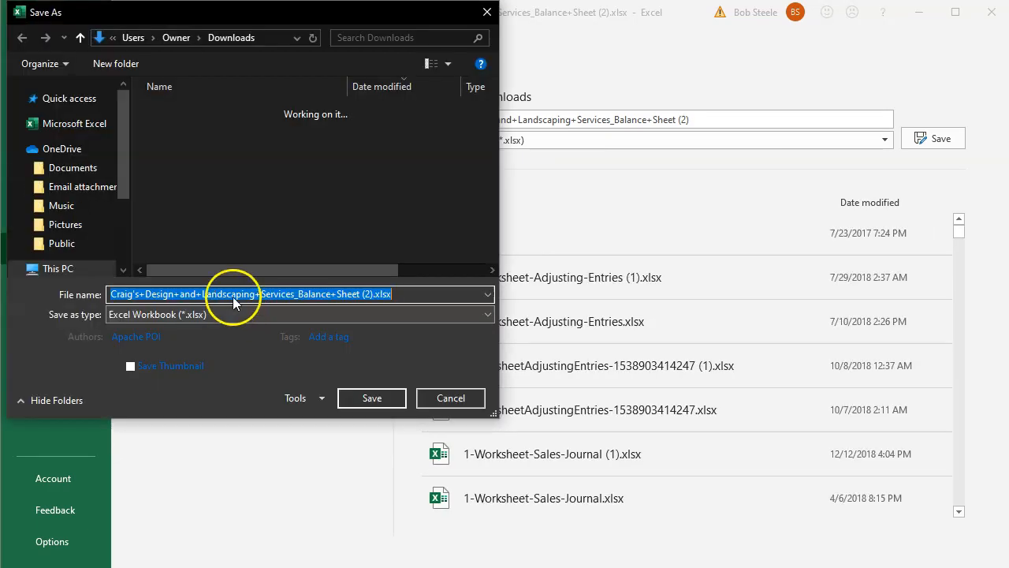
left_click_drag(121, 203, 82, 370)
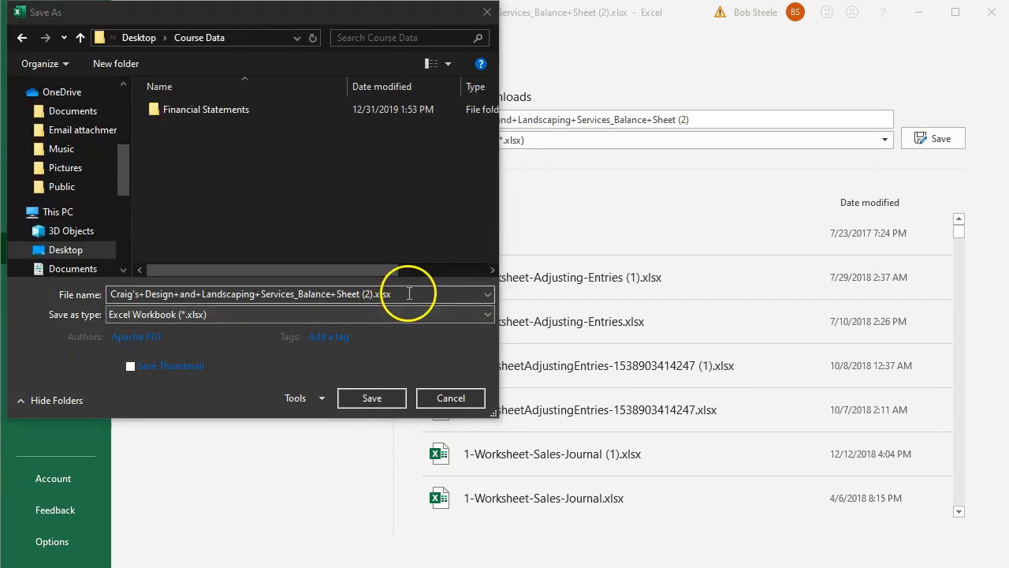
left_click(409, 294)
type("Fina")
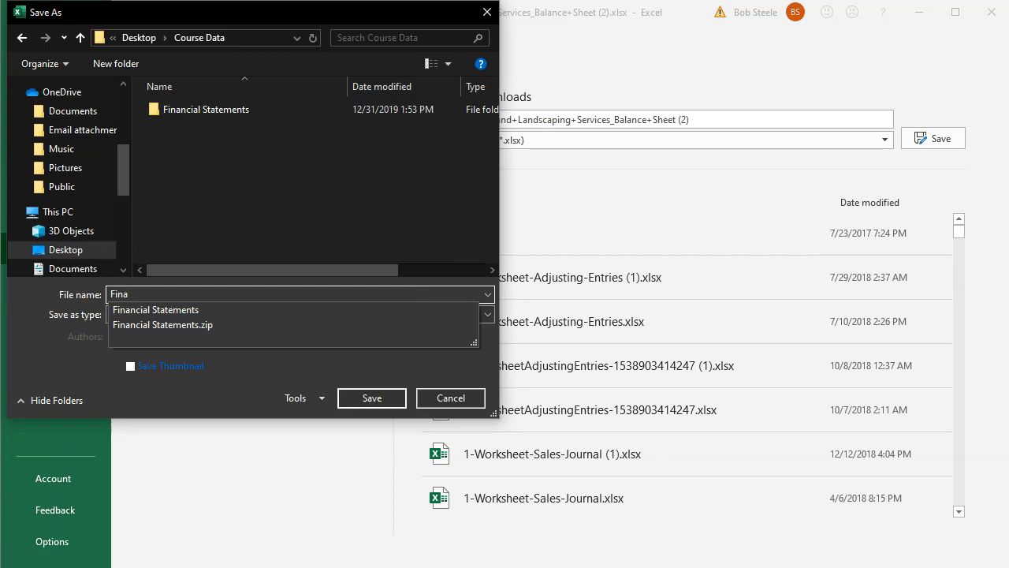
key("Down")
key("Return")
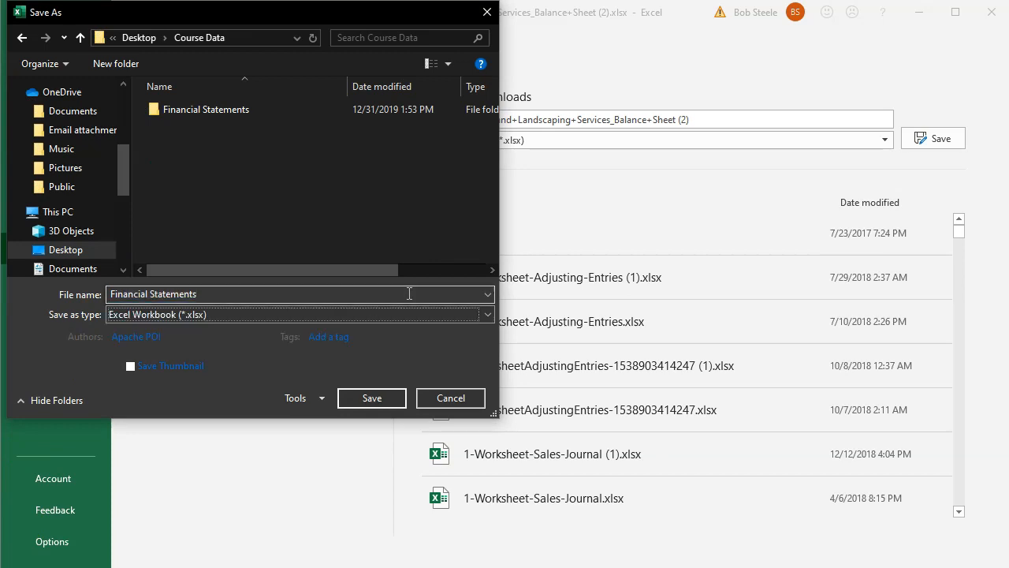
left_click(384, 396)
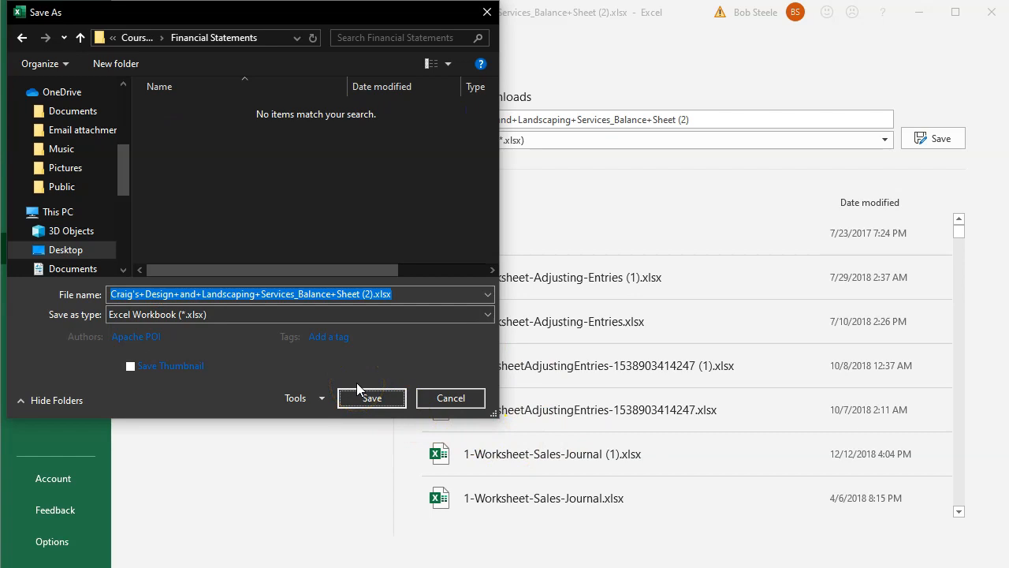
left_click(365, 398)
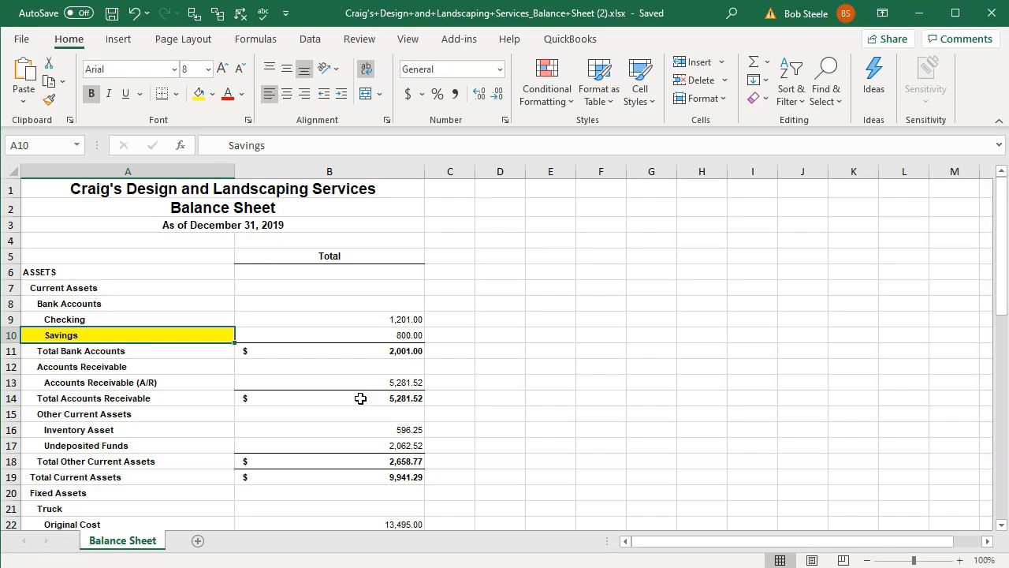
left_click(436, 400)
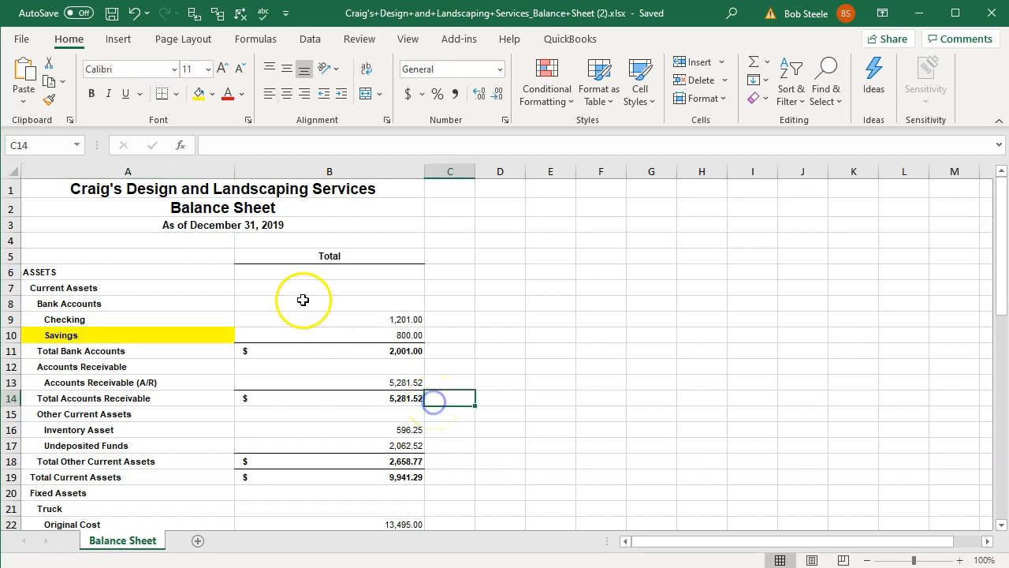
Review the file formats offered for saving the Balance Sheet workbook, and return to the worksheet without saving another copy.
left_click(24, 49)
left_click(62, 246)
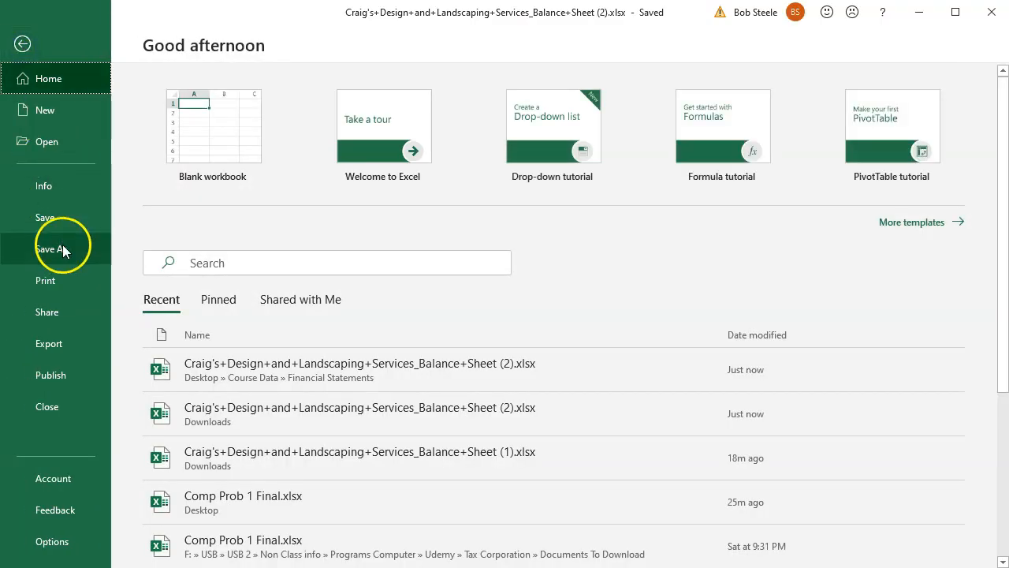
left_click(184, 322)
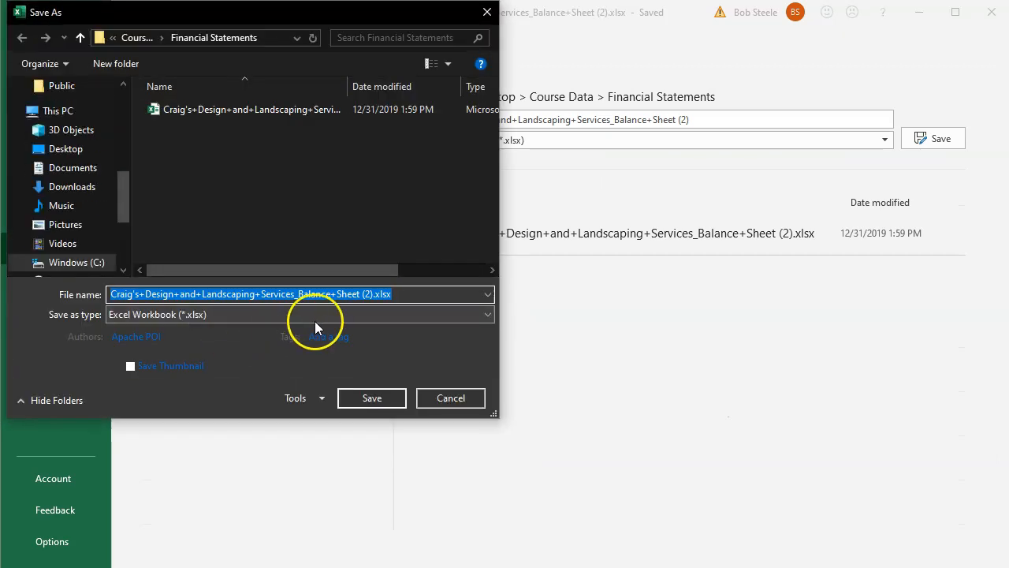
left_click(319, 315)
left_click(482, 318)
left_click(483, 318)
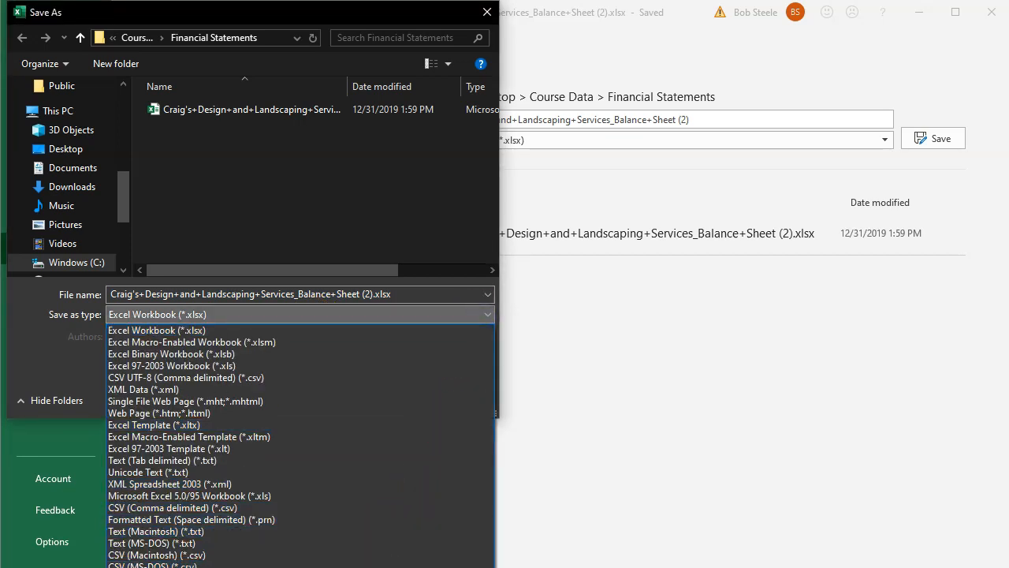
left_click(335, 567)
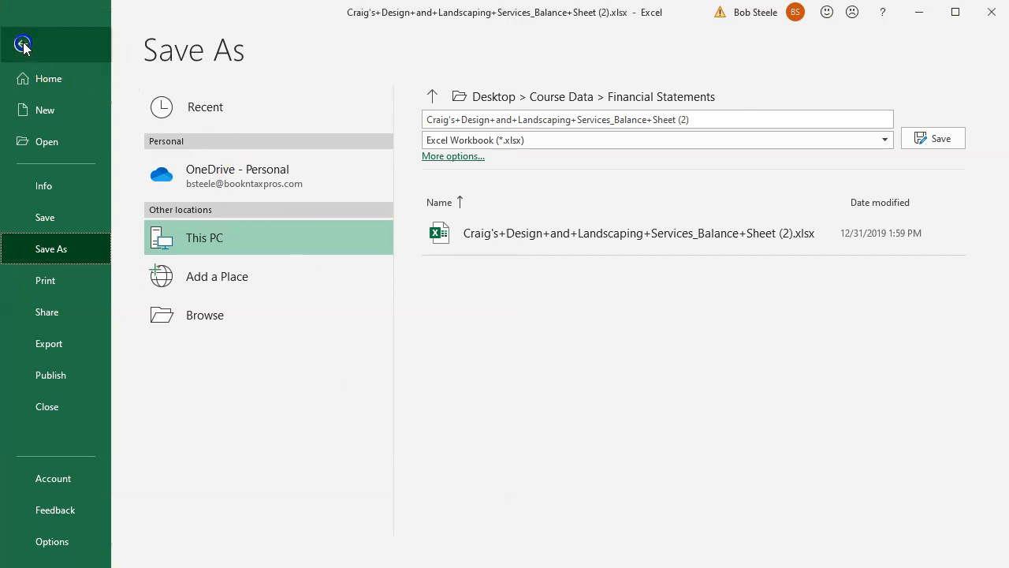
left_click(22, 44)
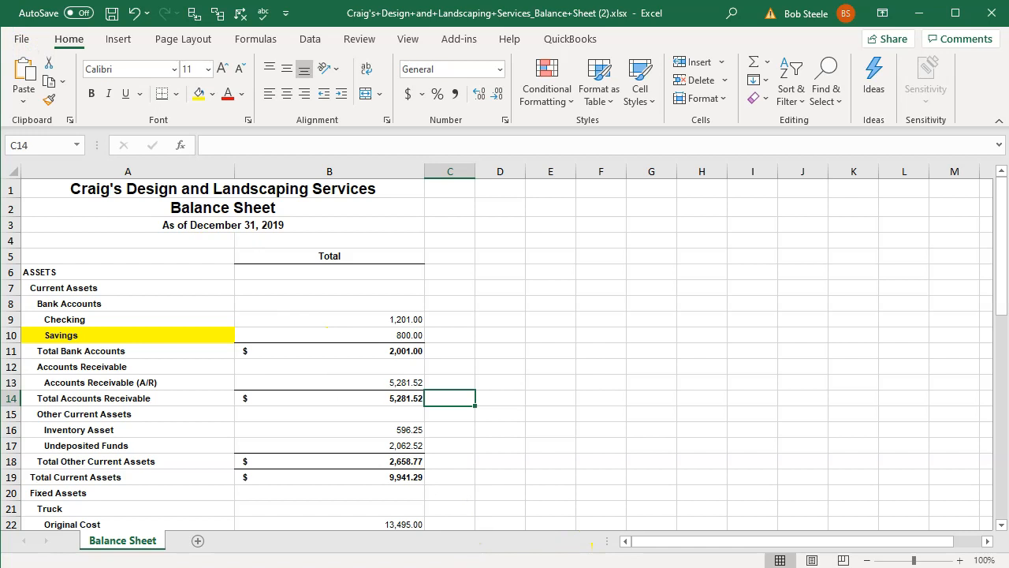
Switch to the Profit and Loss report in Chrome, export it to Excel, and open the downloaded workbook.
mouse_move(731, 567)
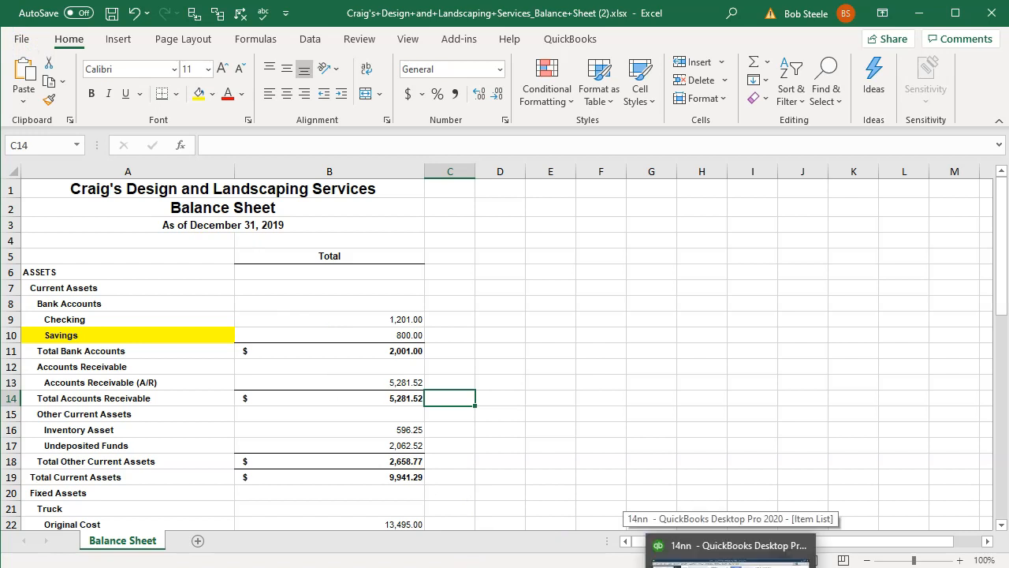
left_click(659, 540)
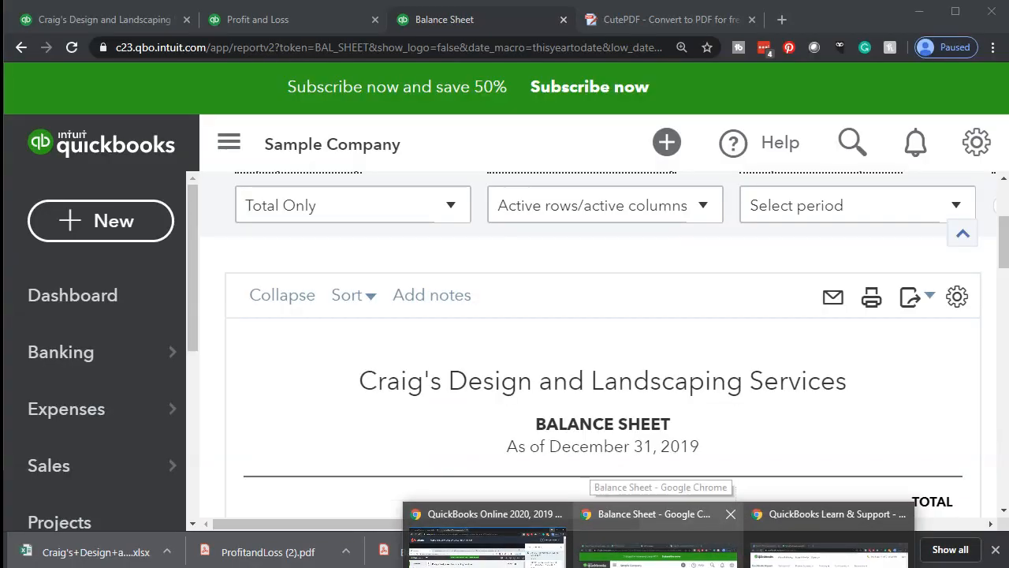
left_click(289, 19)
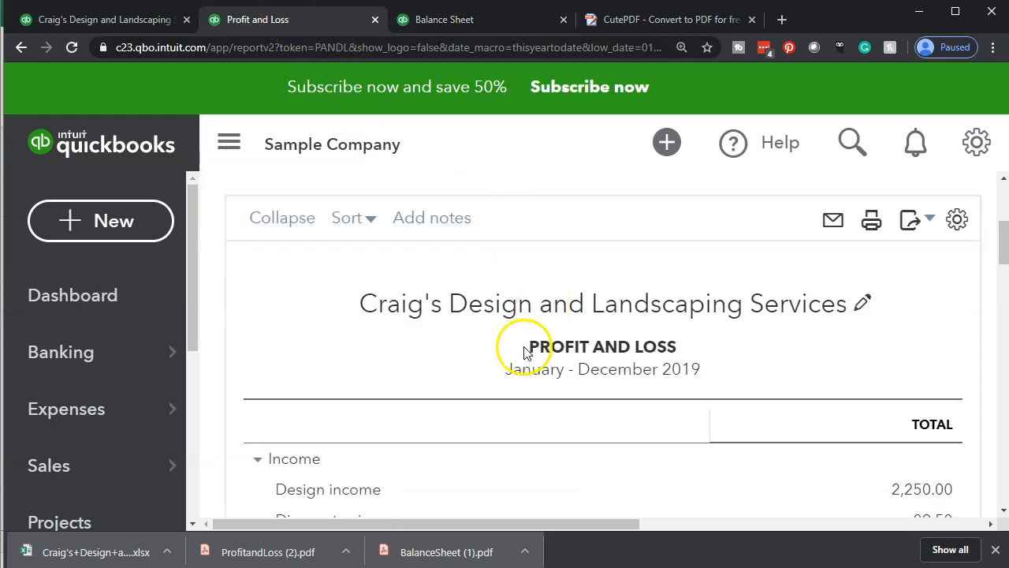
left_click(931, 221)
left_click(813, 261)
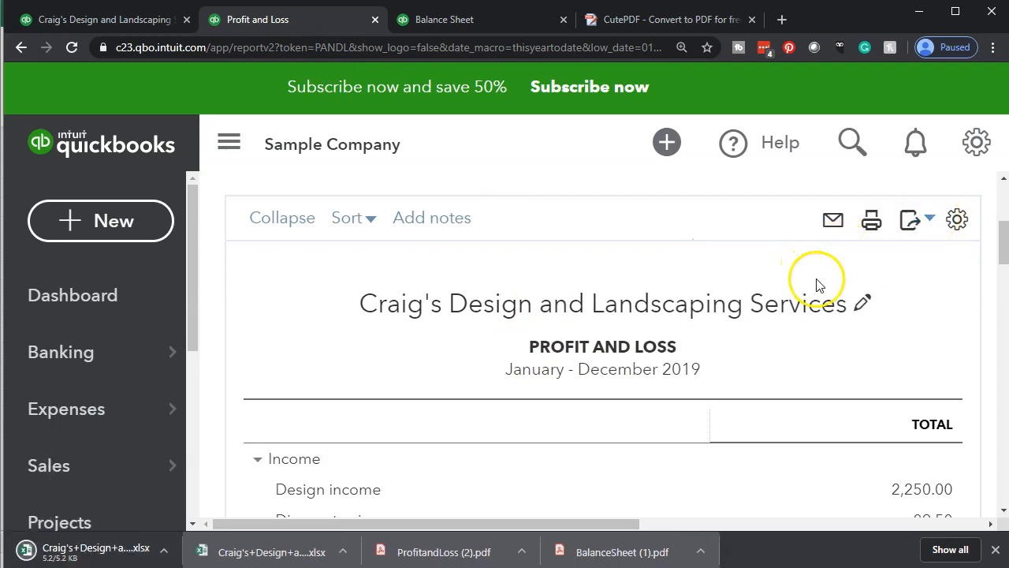
left_click(82, 552)
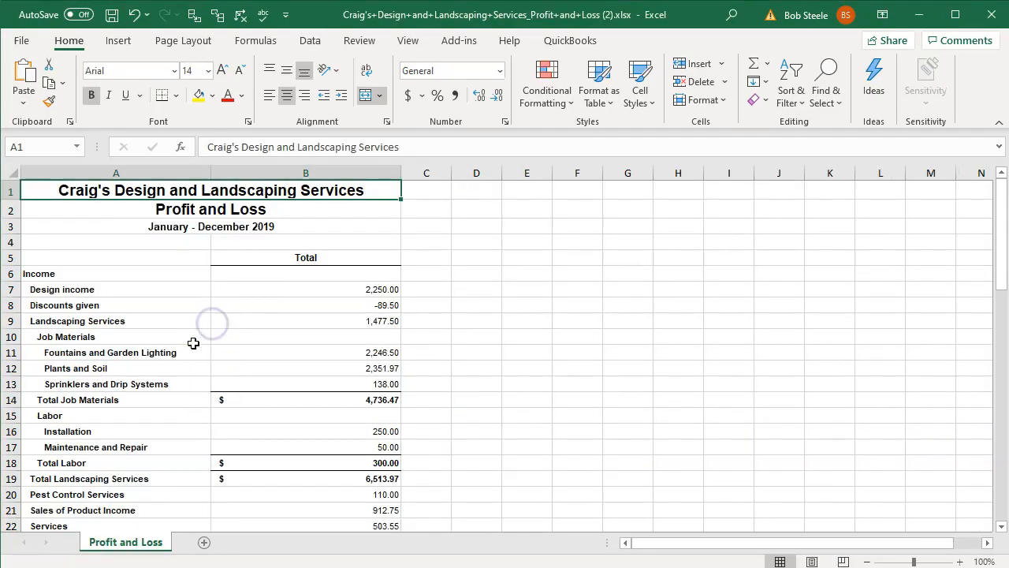
Copy the entire Profit and Loss sheet into a new worksheet of the Balance Sheet workbook, starting at cell A1 with a normal paste.
left_click_drag(315, 18, 665, 21)
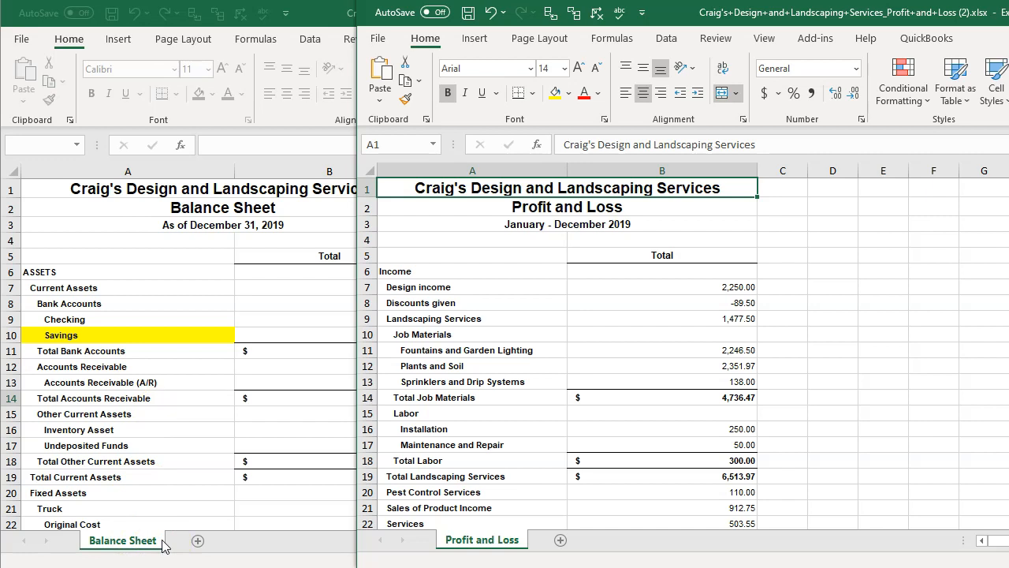
left_click(368, 167)
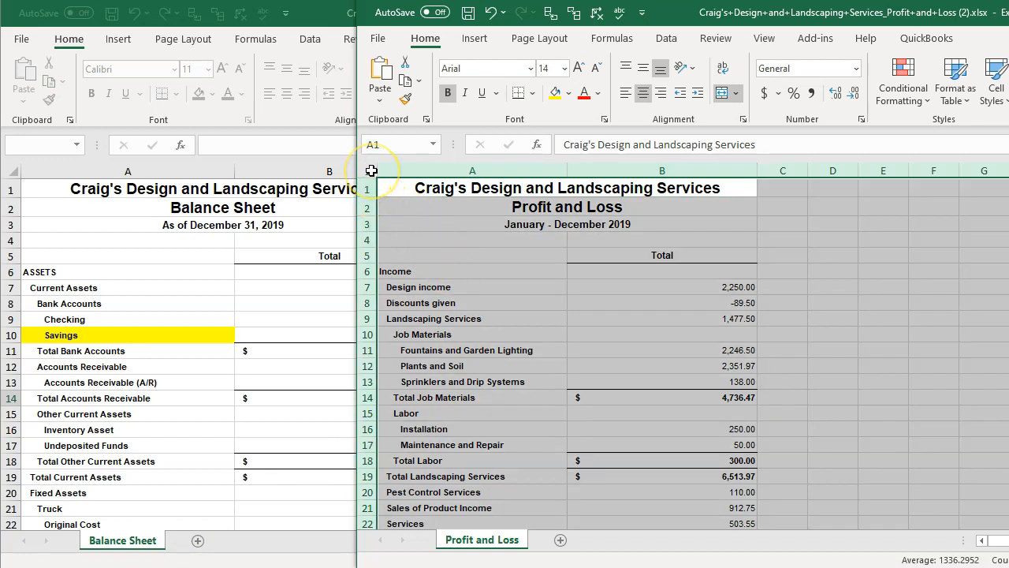
right_click(451, 227)
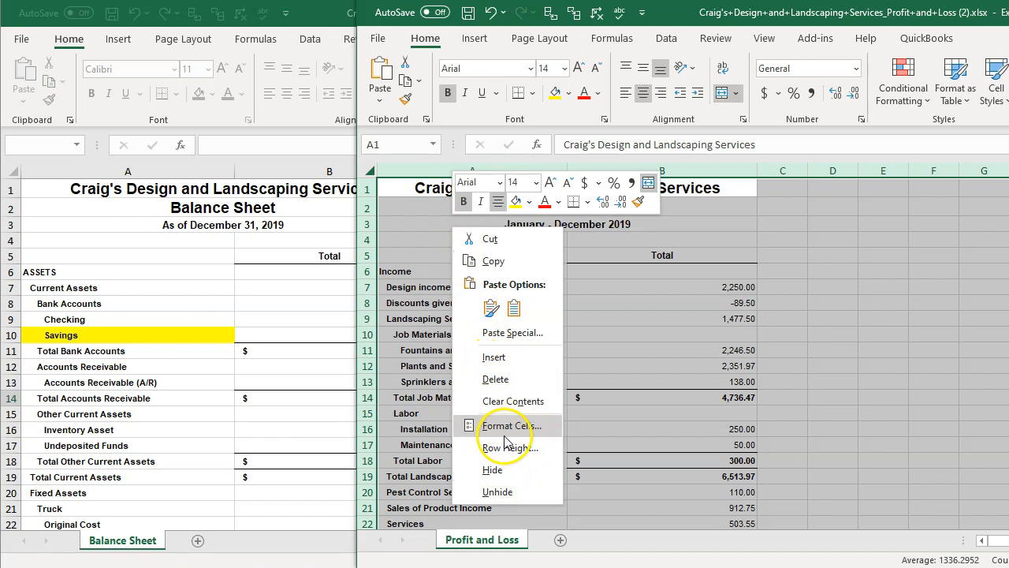
left_click(495, 262)
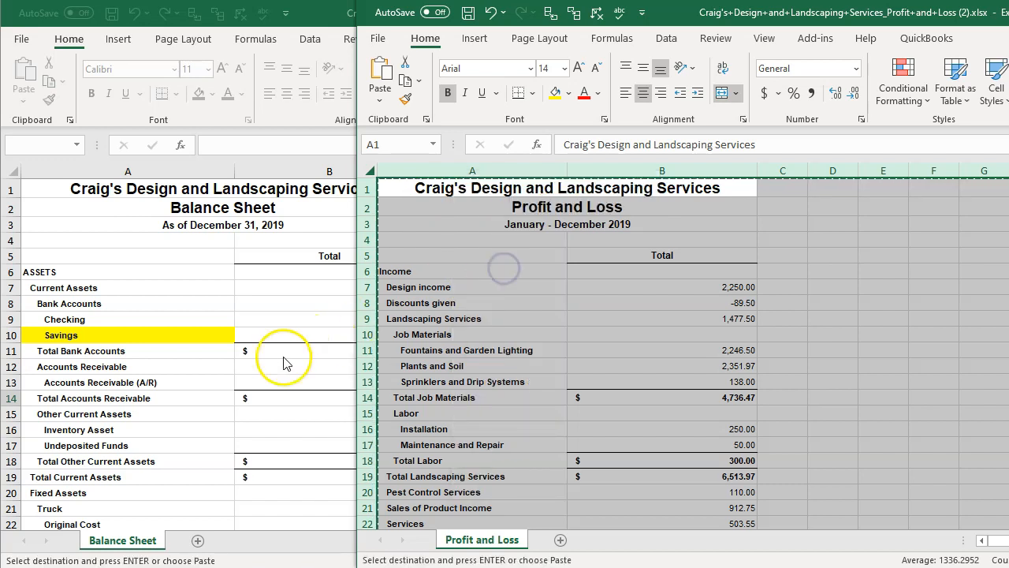
left_click(191, 407)
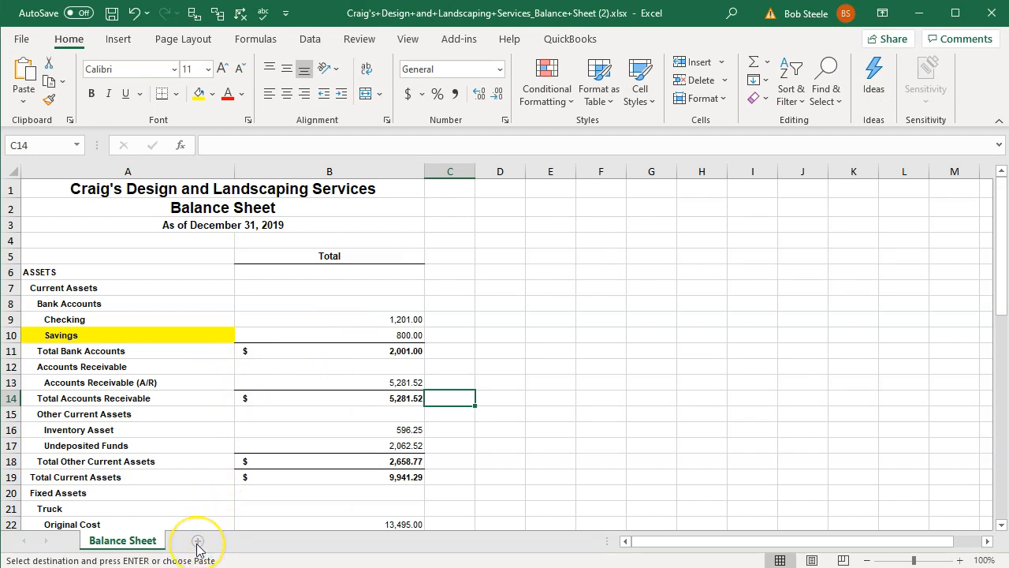
left_click(197, 541)
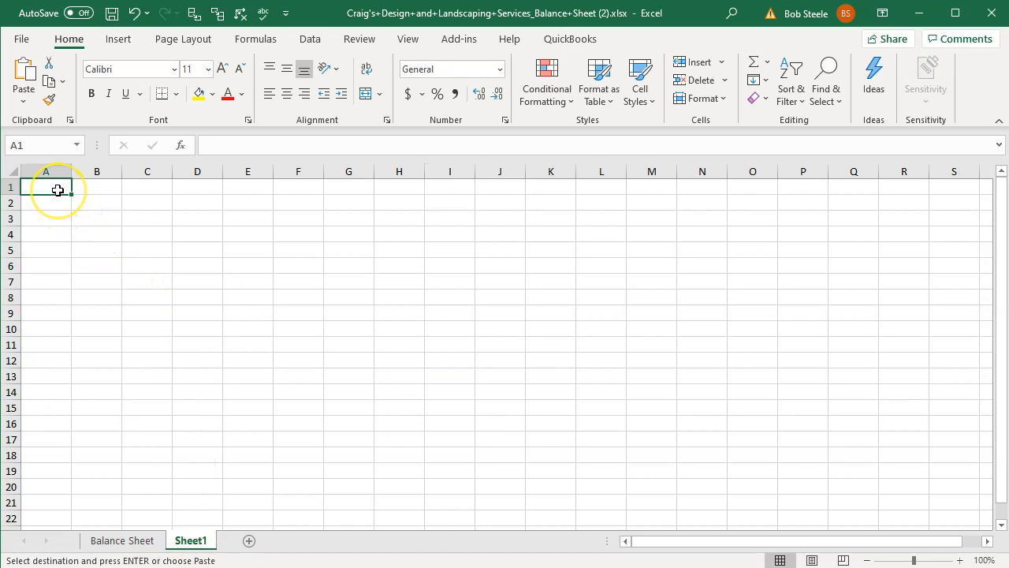
right_click(58, 190)
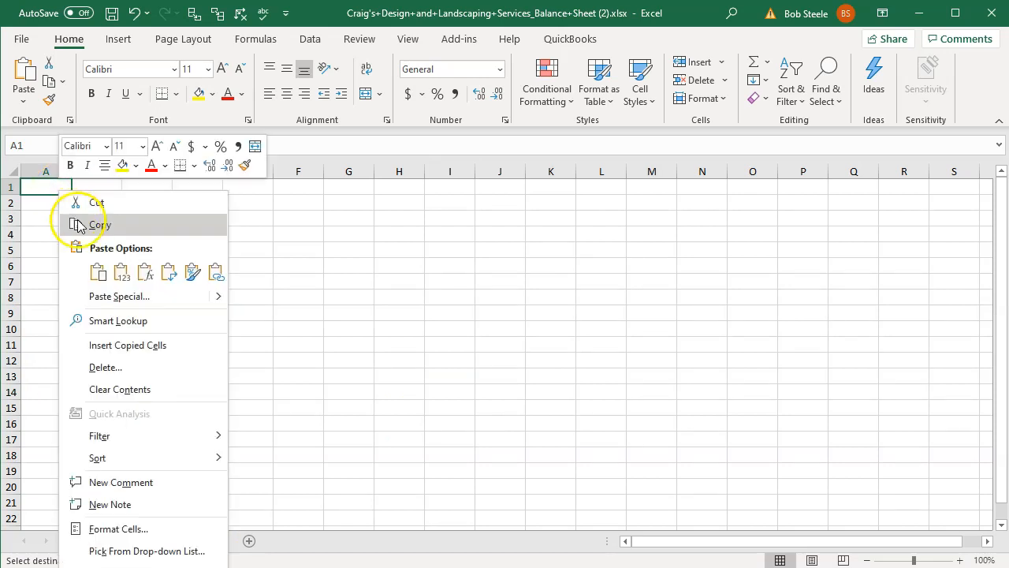
left_click(98, 272)
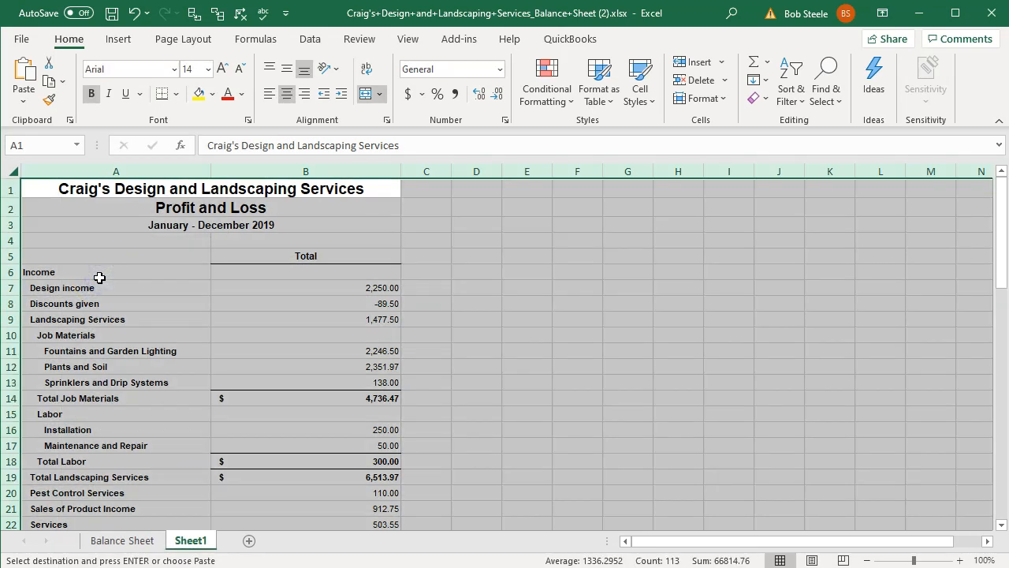
Rename the new worksheet holding the Profit and Loss report as P&L.
double_click(187, 546)
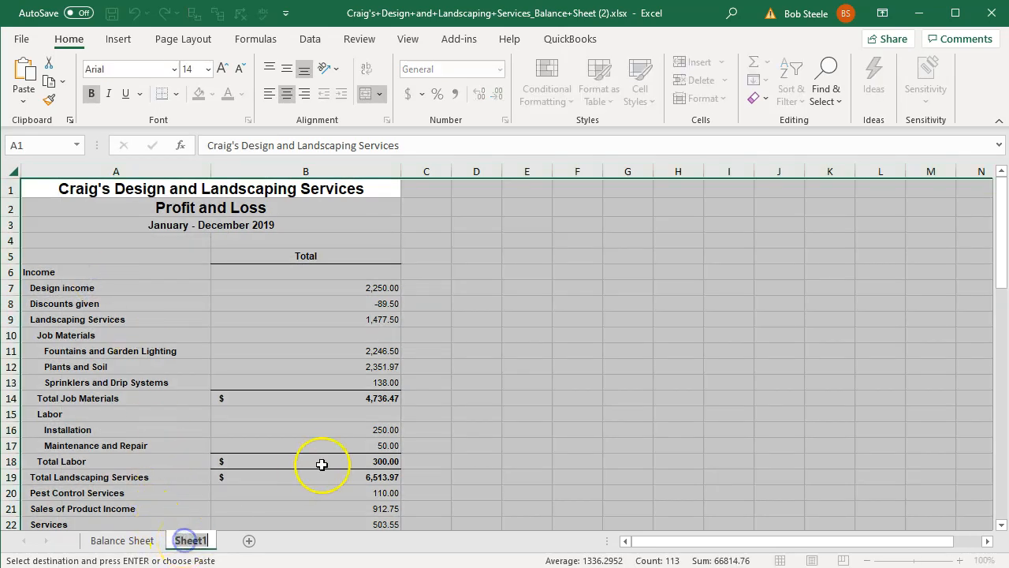
type("P")
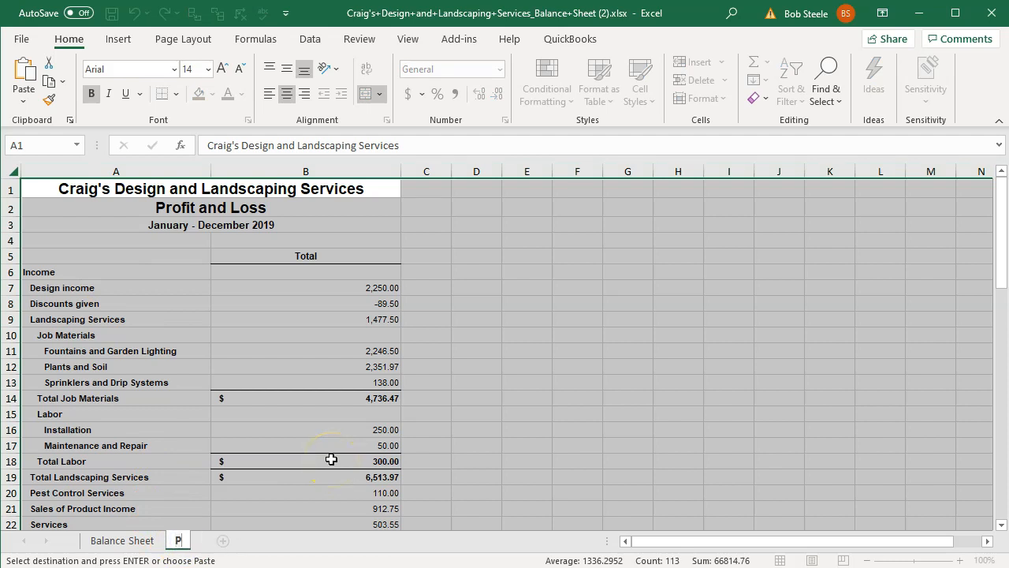
type("&L")
left_click(331, 459)
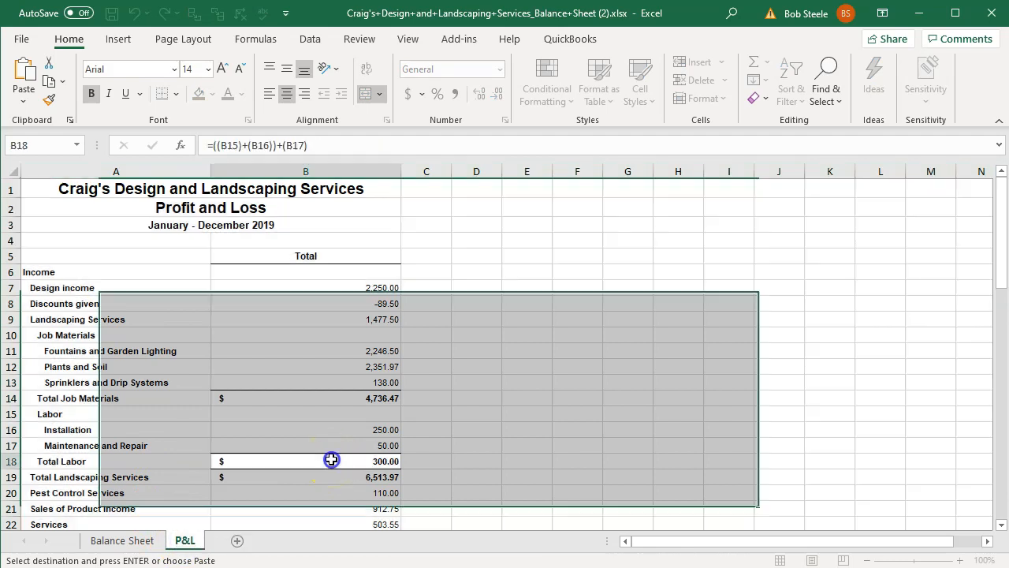
Close the separate Profit and Loss workbook without keeping the clipboard data, and check both sheets of the combined workbook.
key("alt+Tab")
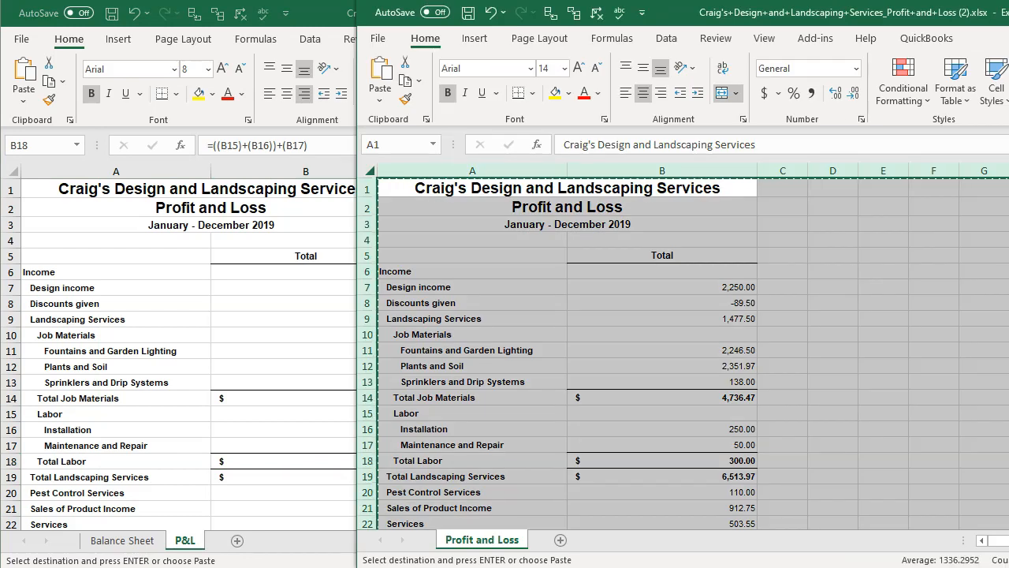
key("alt+F4")
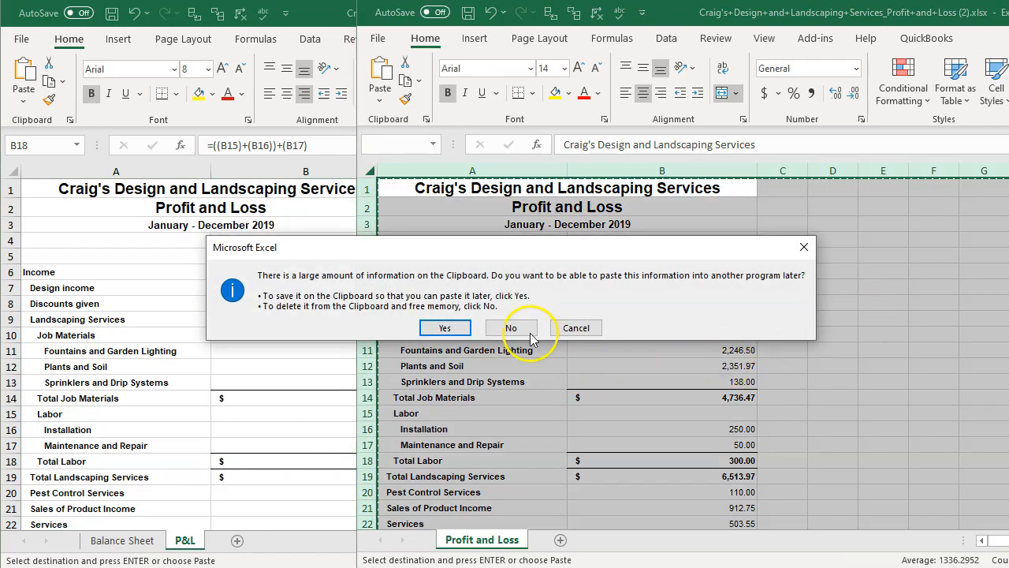
left_click(520, 319)
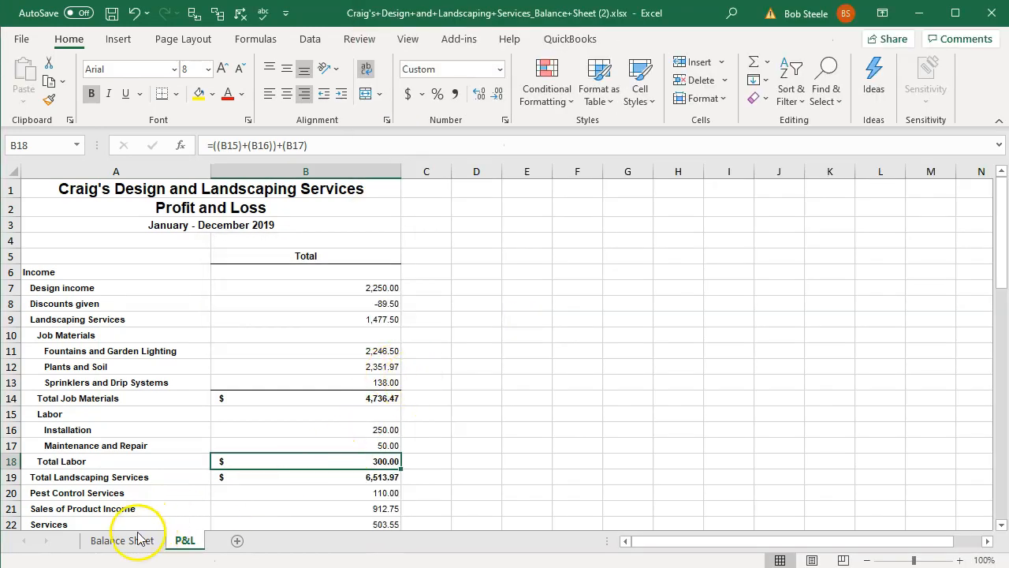
left_click(127, 541)
left_click(185, 541)
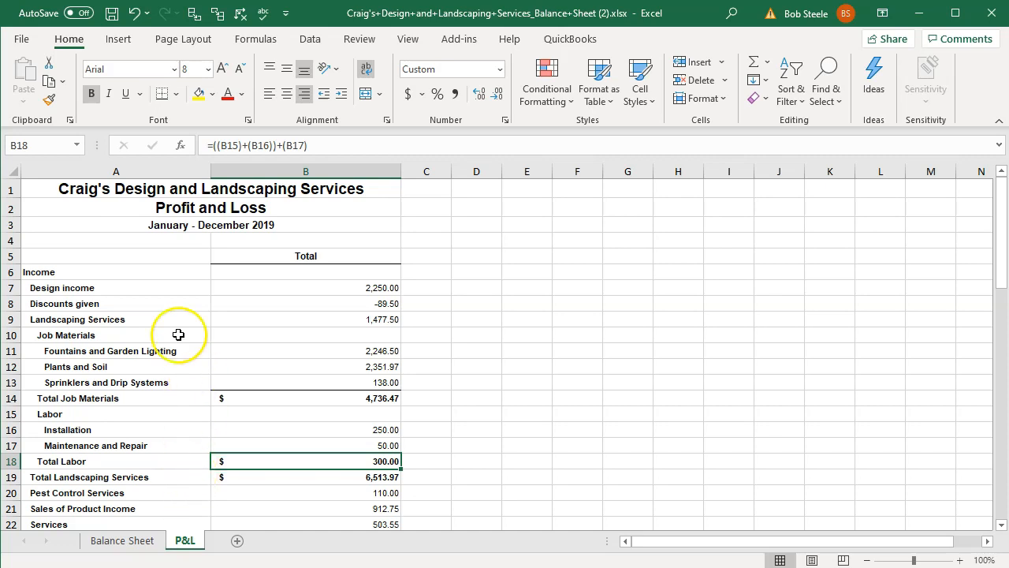
left_click(22, 39)
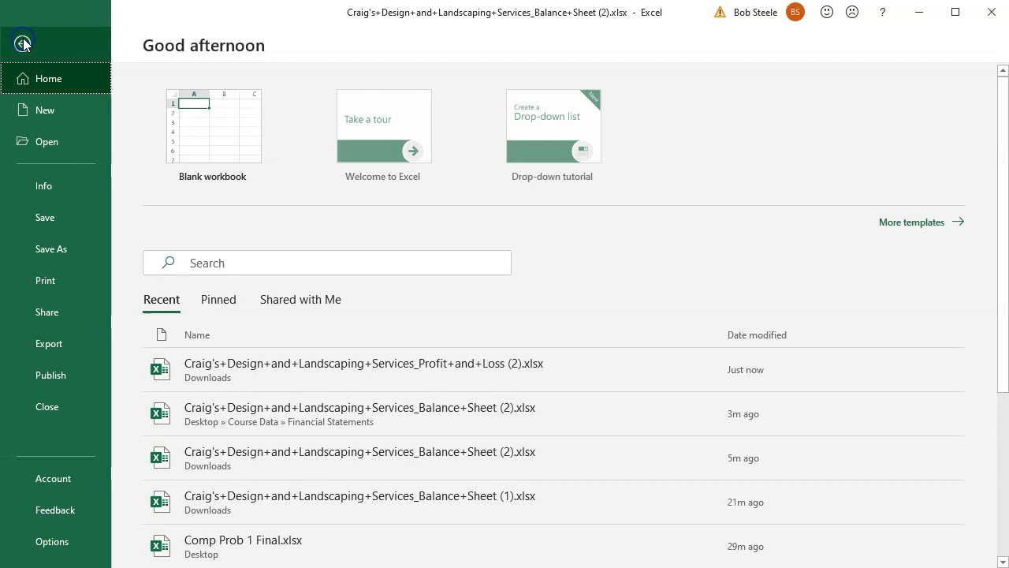
left_click(46, 251)
left_click(197, 320)
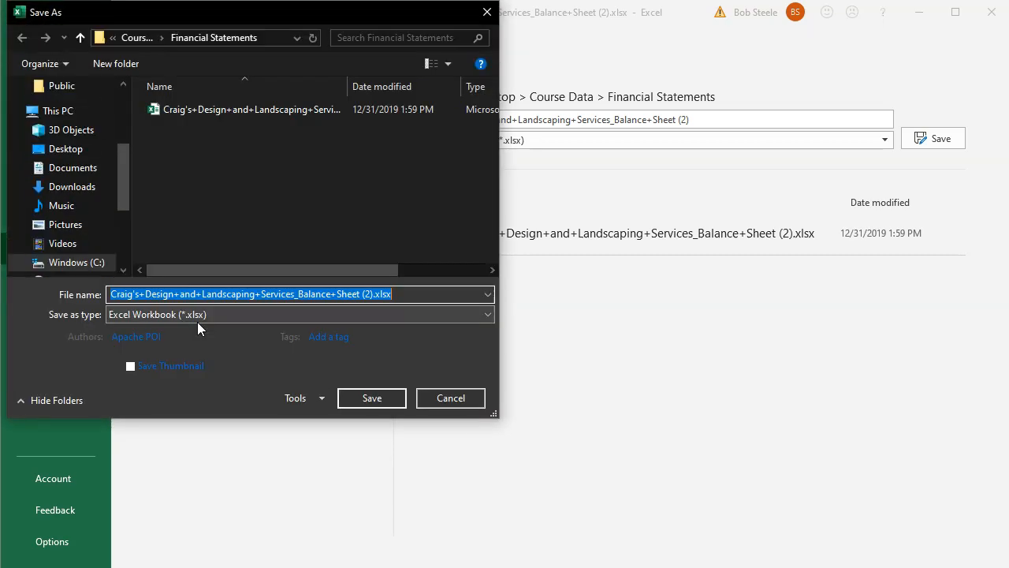
left_click(479, 12)
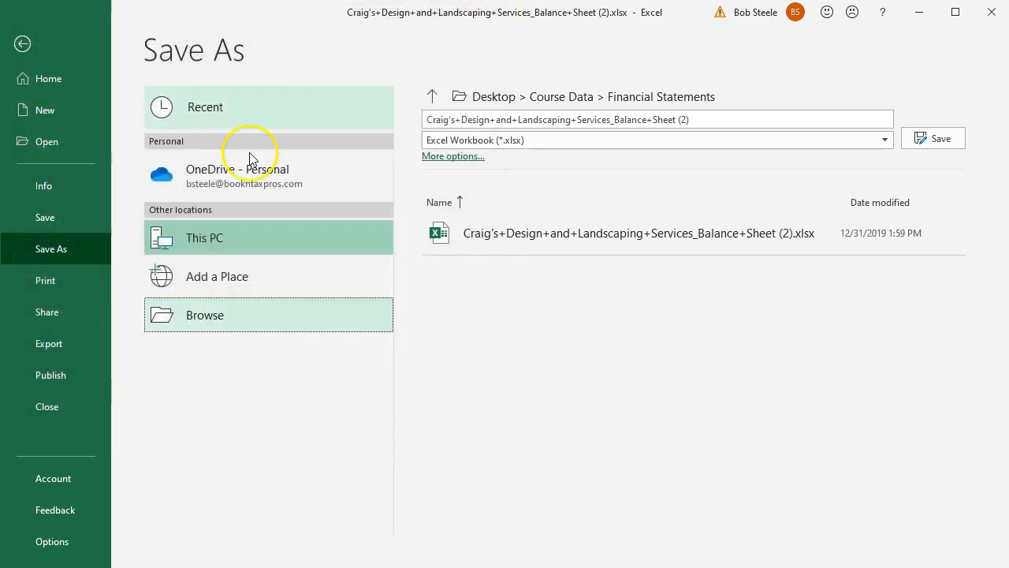
Open the print preview of the P&L sheet, review the available printers, and view the second page.
left_click(63, 281)
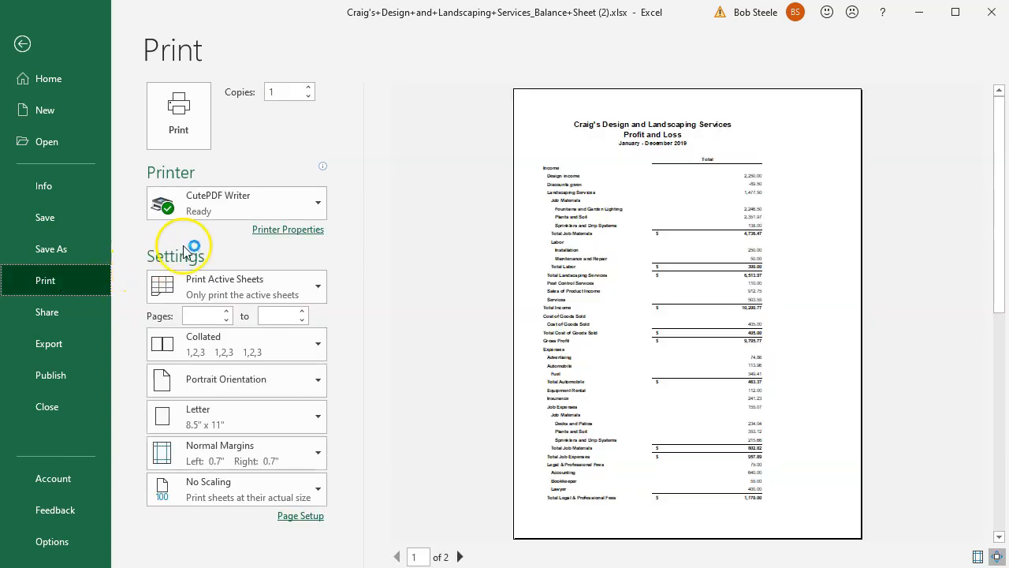
left_click(318, 207)
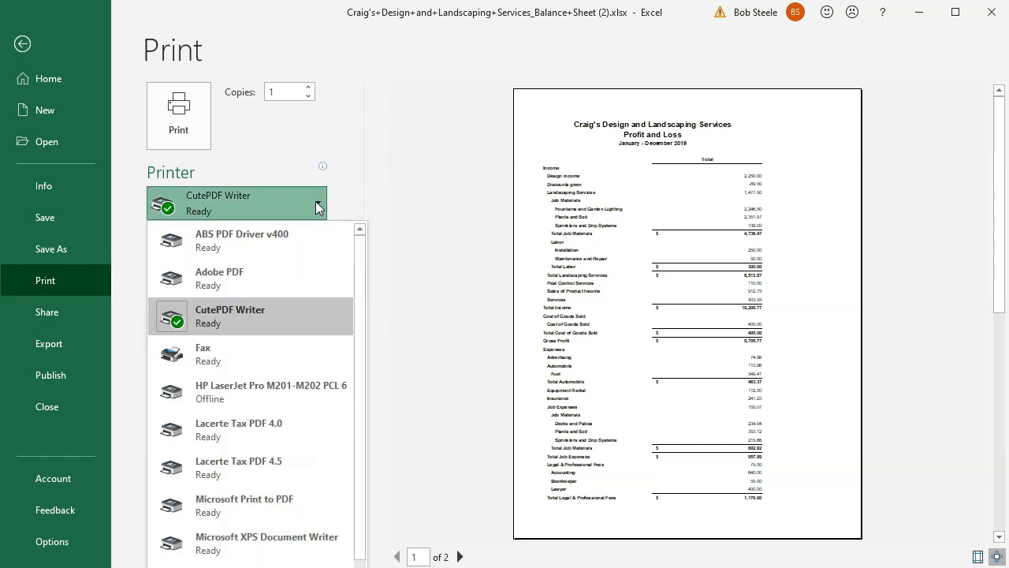
left_click(316, 81)
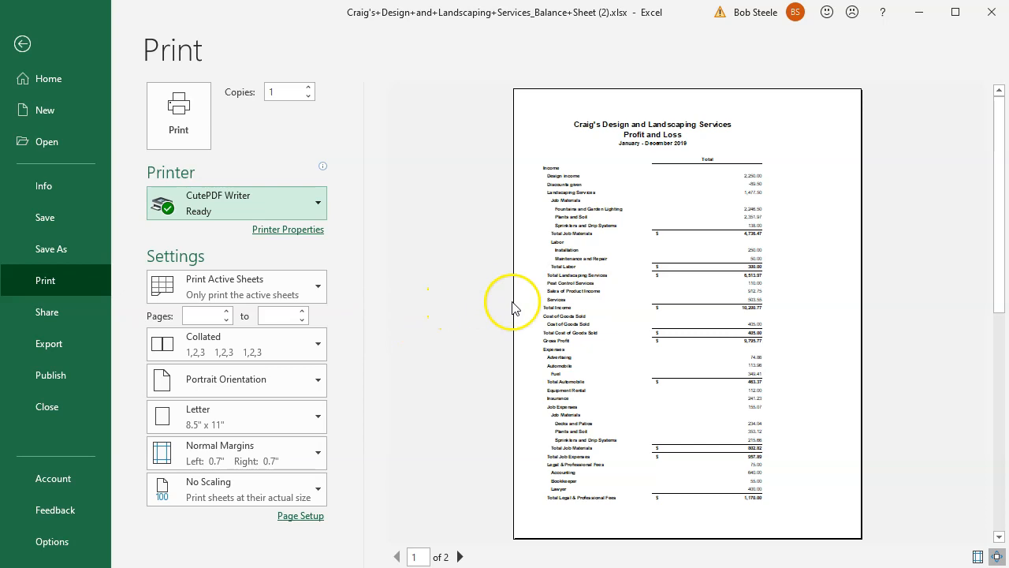
left_click(460, 557)
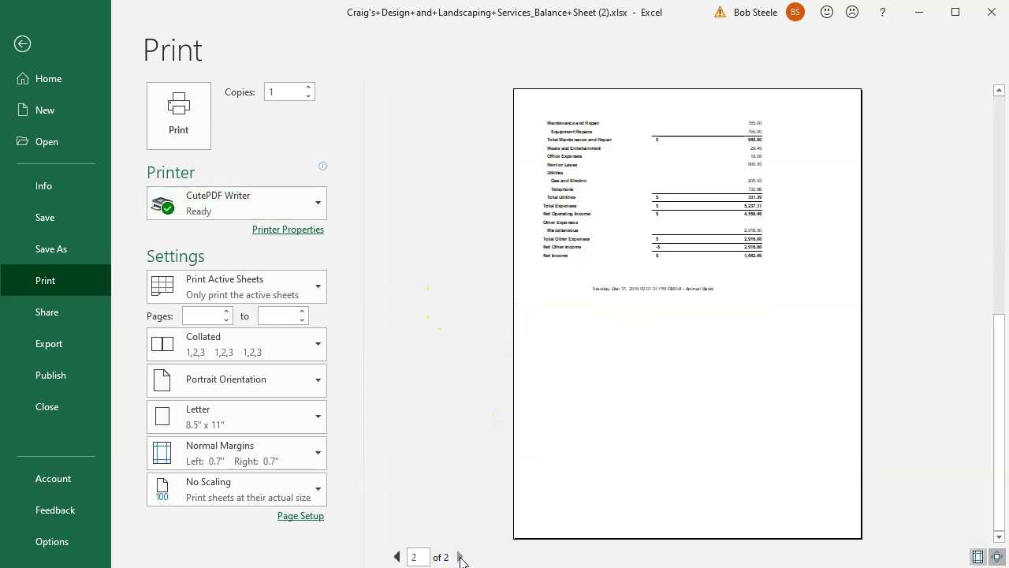
Set the print range to the entire workbook and preview its pages through to the last one.
left_click(321, 292)
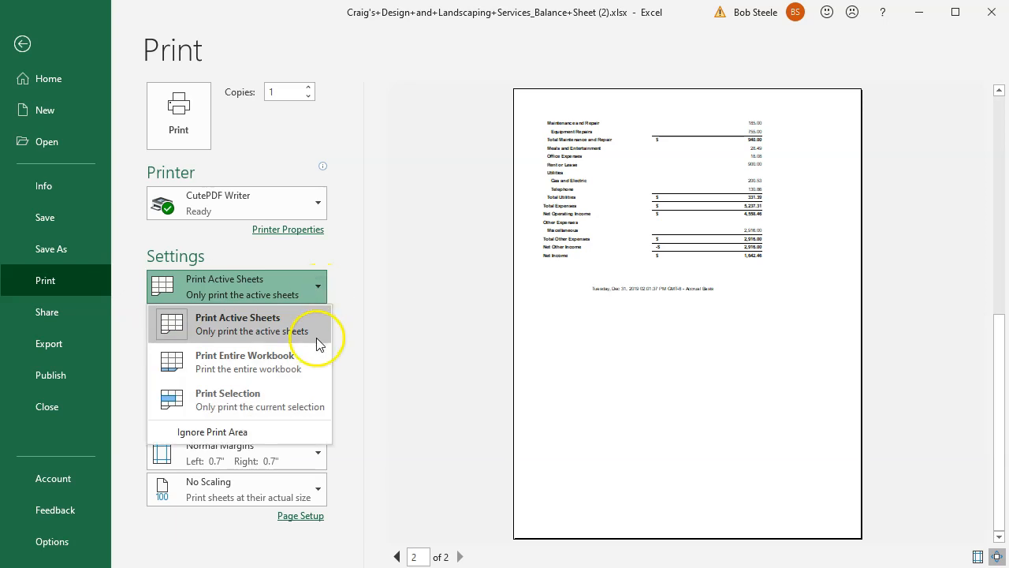
left_click(289, 359)
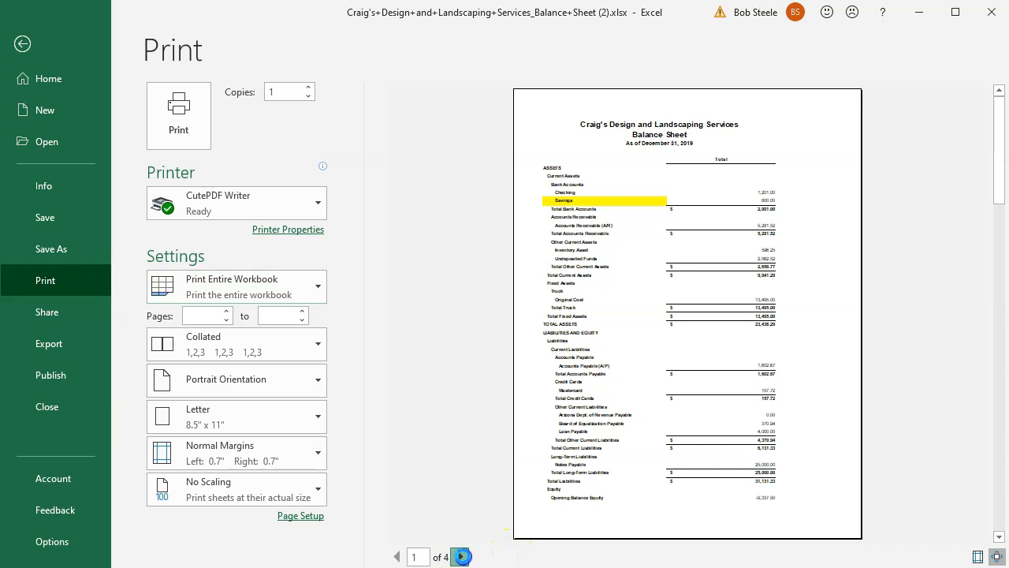
left_click(461, 557)
left_click(461, 556)
left_click(461, 556)
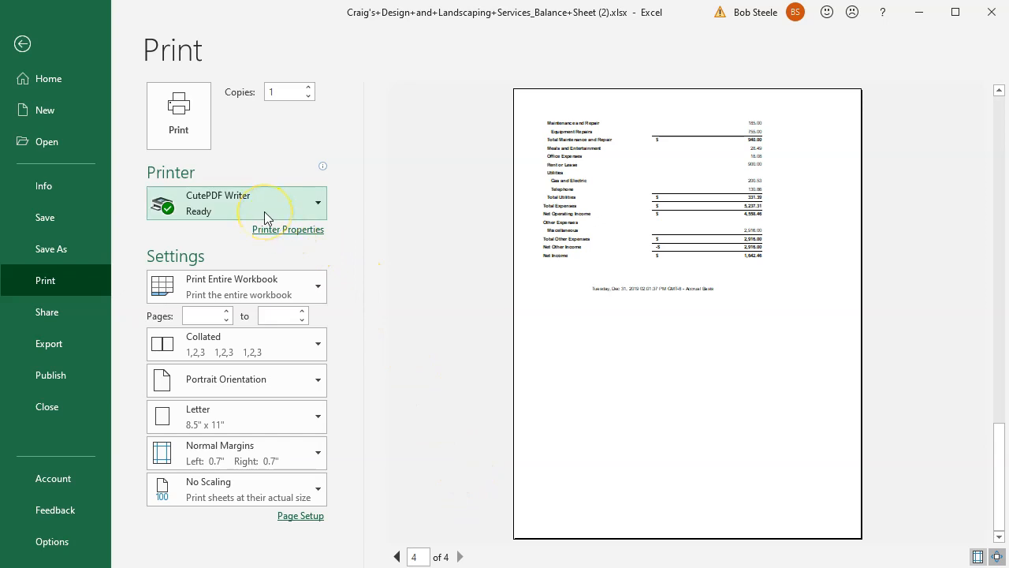
Print the workbook with CutePDF Writer and save the output as Financial Statements.pdf in the Course Data folder.
left_click(197, 135)
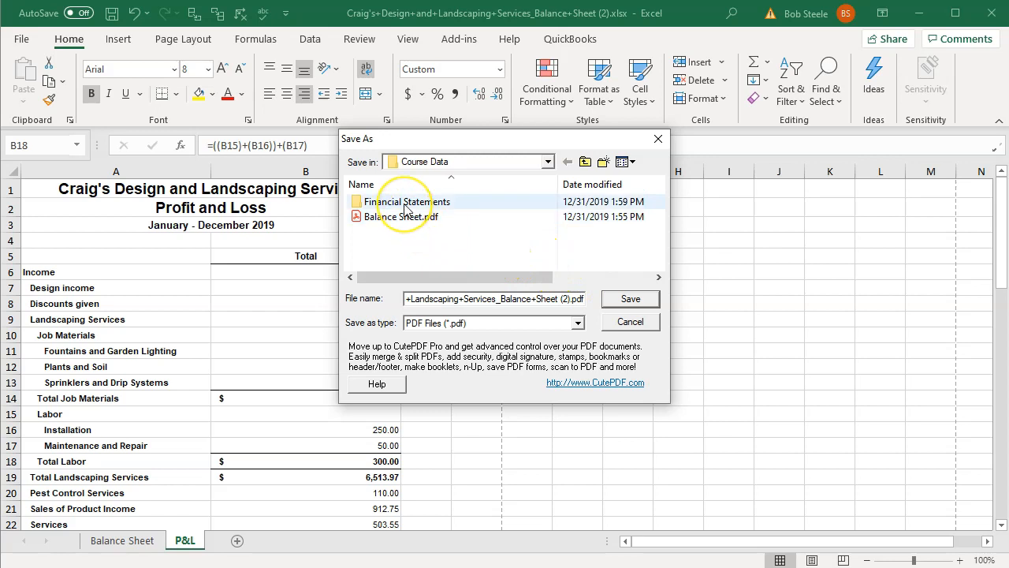
left_click(471, 299)
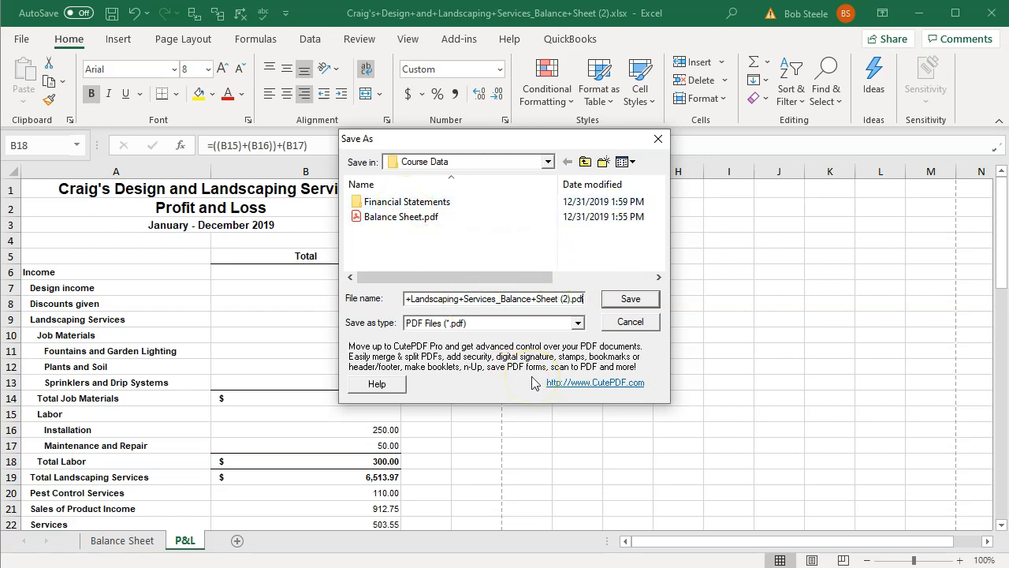
key("BackSpace")
key("BackSpace")
key("BackSpace")
key("BackSpace")
key("BackSpace")
key("BackSpace")
key("BackSpace")
key("BackSpace")
key("BackSpace")
key("BackSpace")
key("BackSpace")
key("BackSpace")
key("BackSpace")
key("BackSpace")
key("BackSpace")
key("BackSpace")
key("BackSpace")
key("BackSpace")
key("BackSpace")
key("BackSpace")
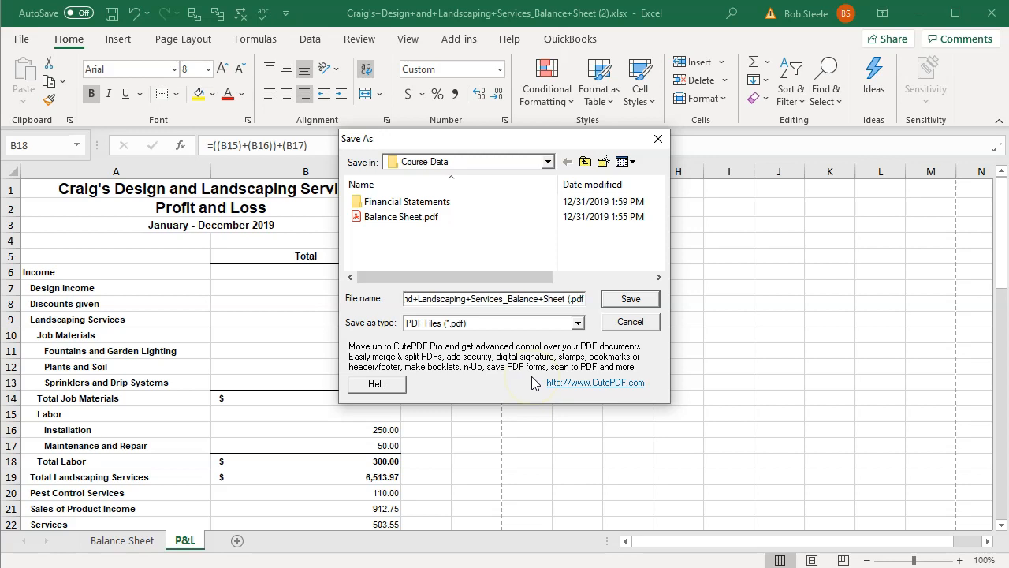
key("BackSpace")
key("BackSpace")
key("BackSpace")
key("BackSpace")
key("BackSpace")
key("BackSpace")
key("BackSpace")
key("BackSpace")
key("BackSpace")
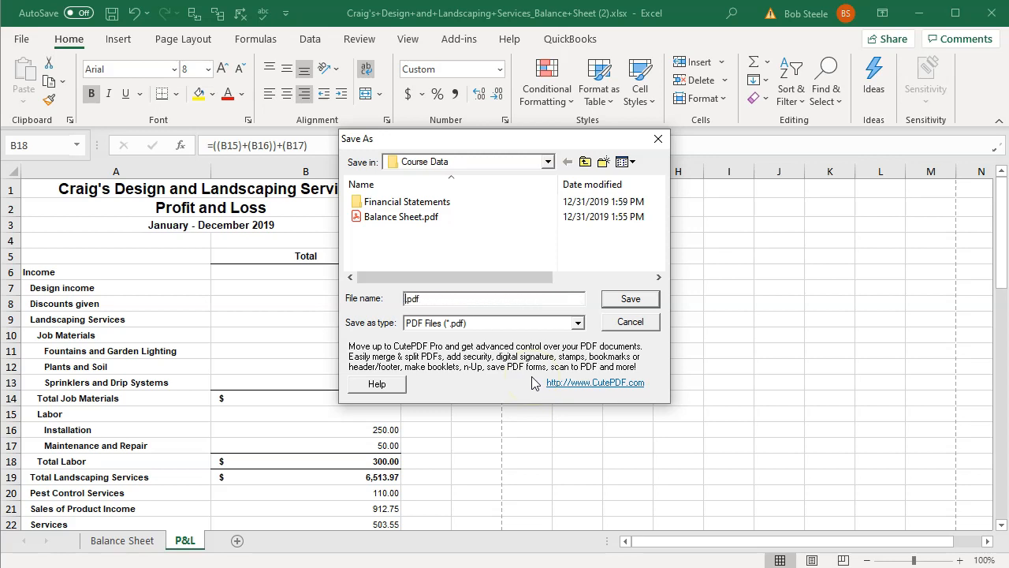
type("Financial Statements")
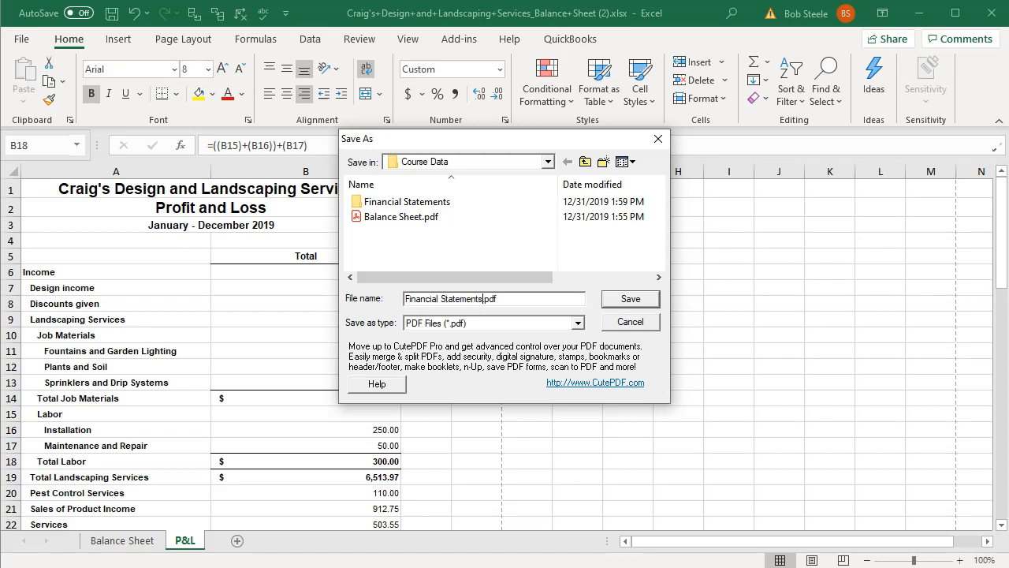
left_click(635, 298)
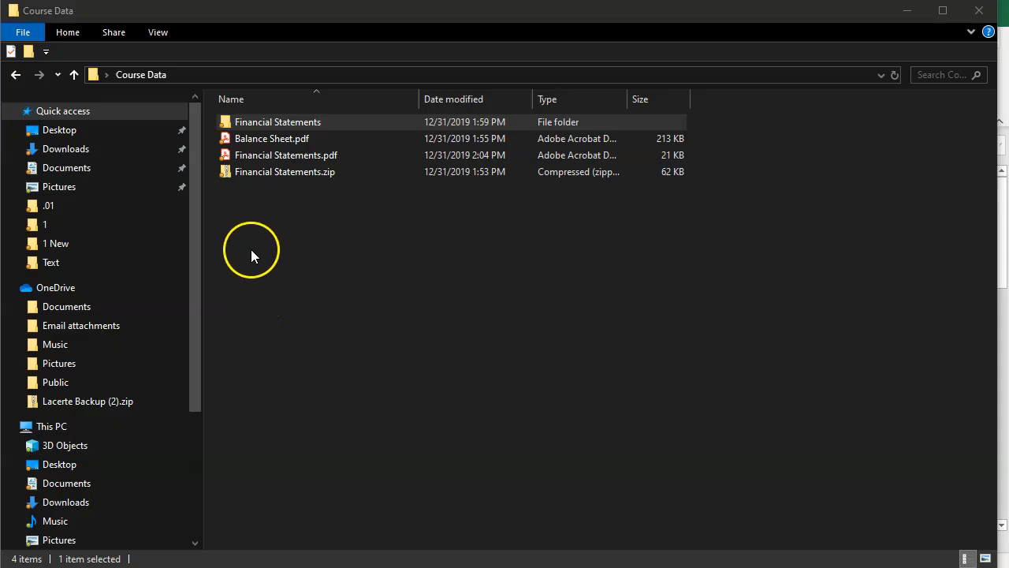
Open Financial Statements.pdf from the Course Data folder, enlarge the reading area, and examine the Balance Sheet and Profit and Loss pages.
double_click(259, 156)
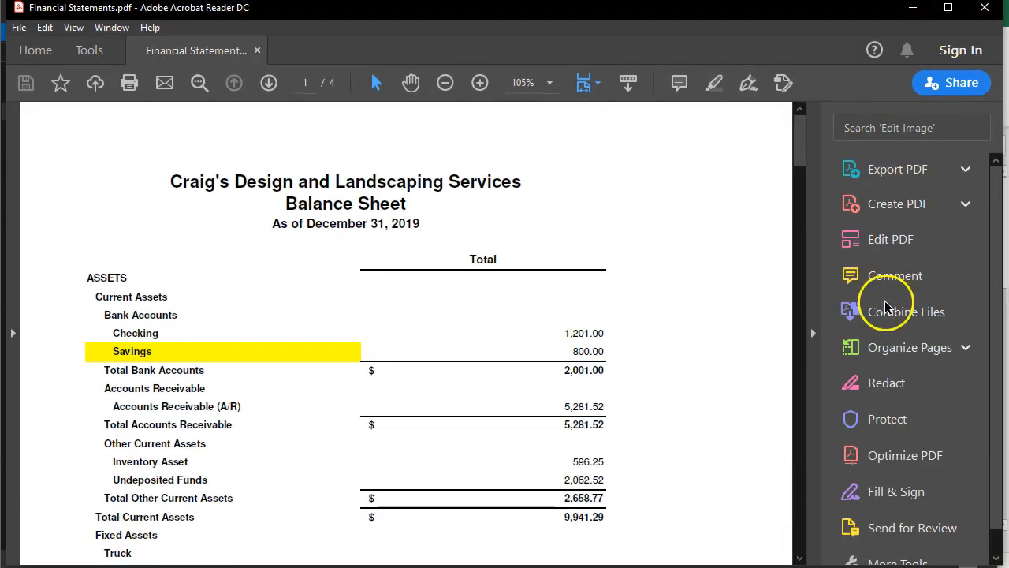
left_click(814, 335)
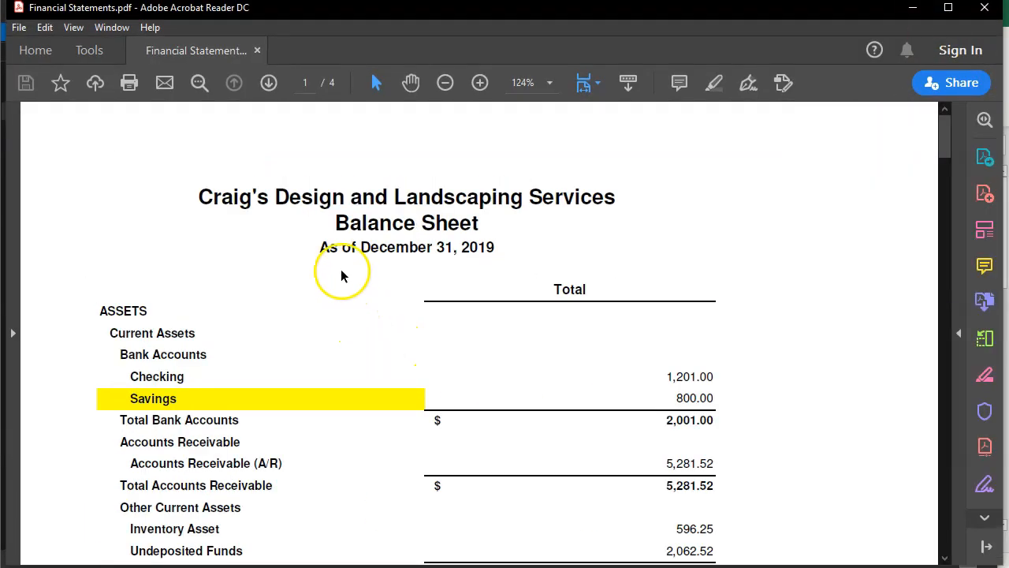
scroll(327, 246, "down", 5)
scroll(327, 246, "down", 15)
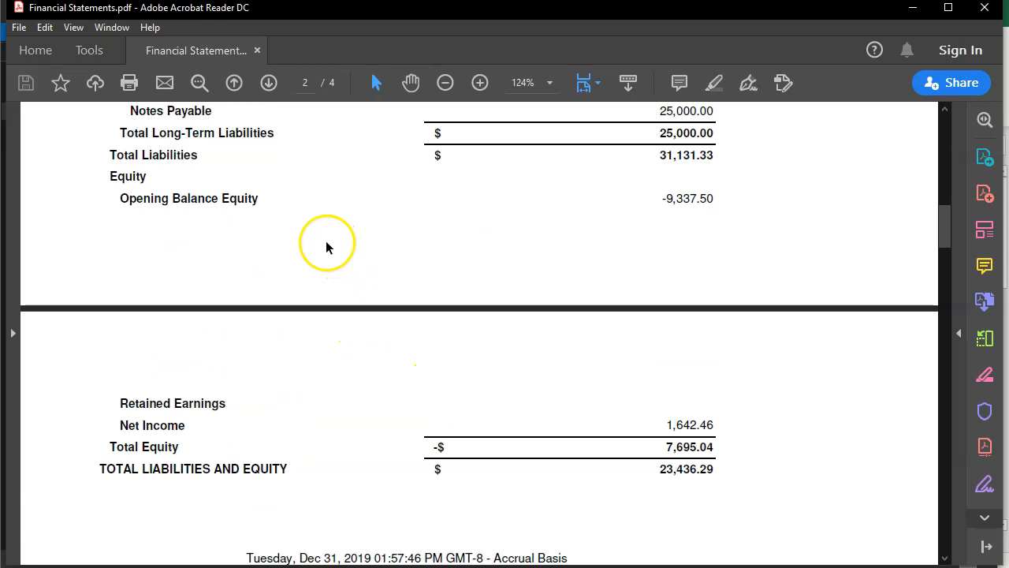
scroll(337, 246, "down", 5)
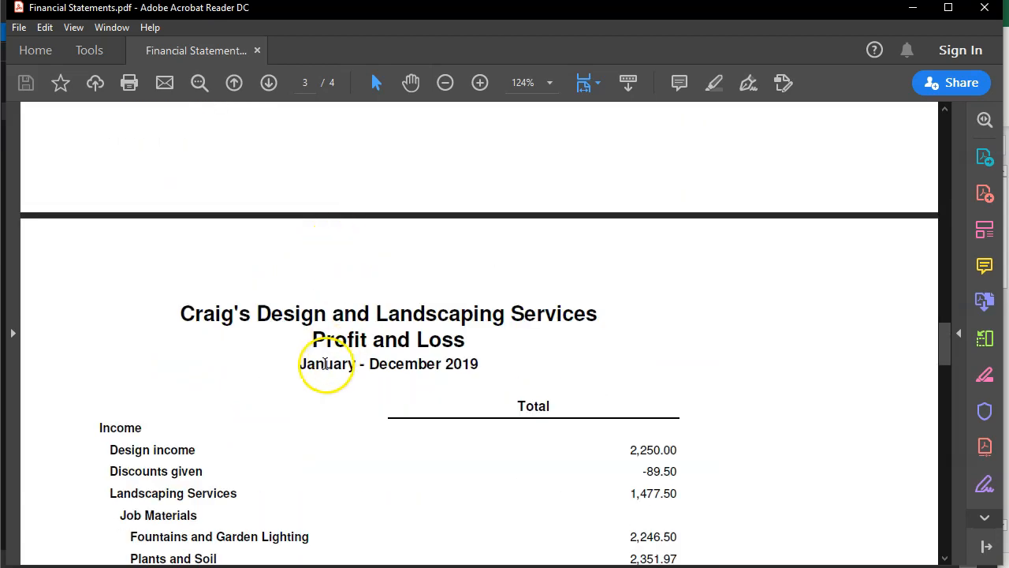
Examine the rest of the Profit and Loss report through Net Income on the last page, and close the PDF.
scroll(326, 365, "down", 3)
scroll(325, 364, "down", 10)
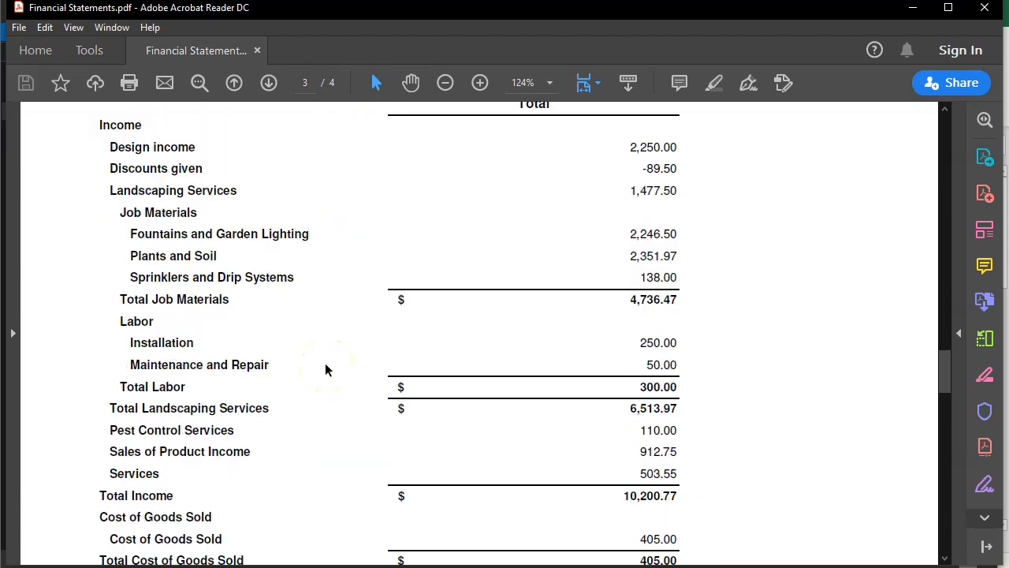
scroll(325, 369, "down", 12)
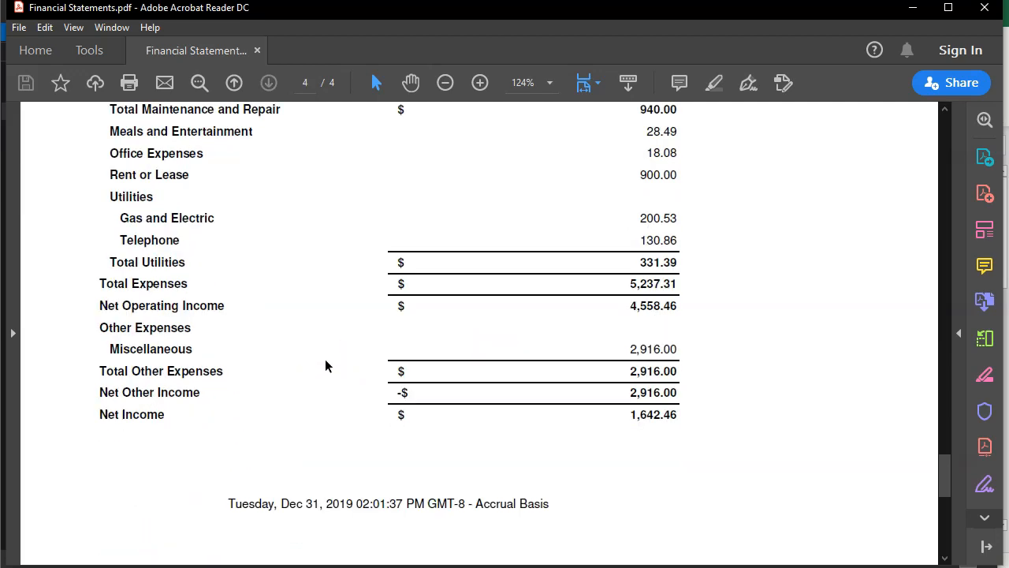
left_click(992, 9)
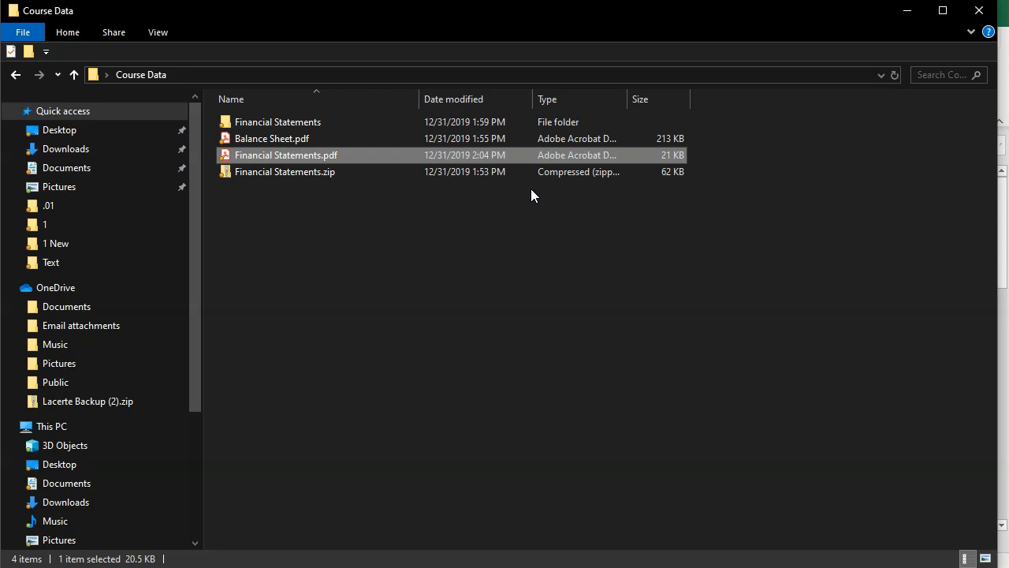
Review Balance Sheet.pdf, Financial Statements.pdf and Financial Statements.zip in the Course Data folder, and leave Financial Statements.pdf selected.
left_click(340, 290)
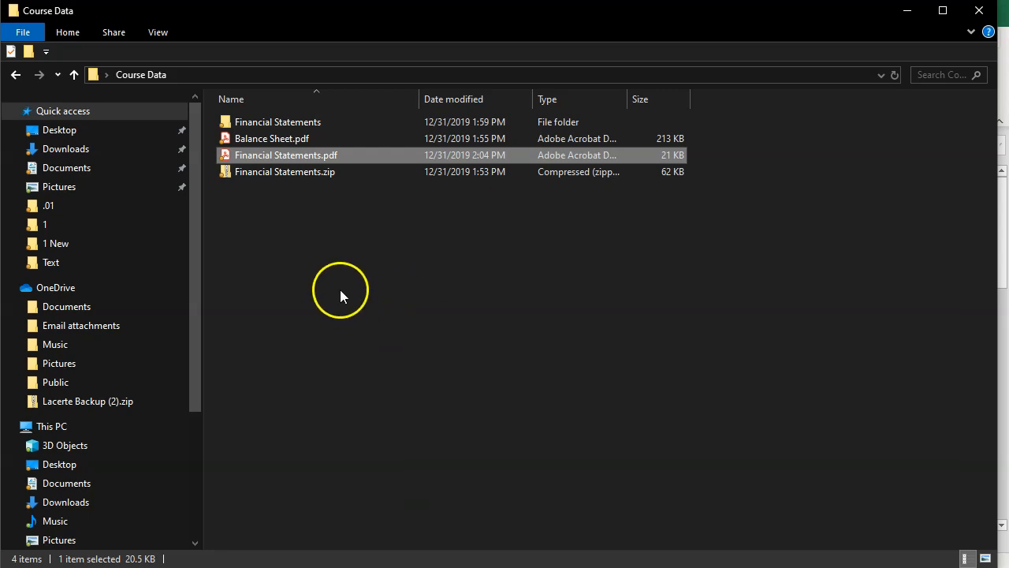
left_click(288, 142)
left_click(284, 152)
left_click(281, 141)
left_click(282, 156)
left_click(282, 177)
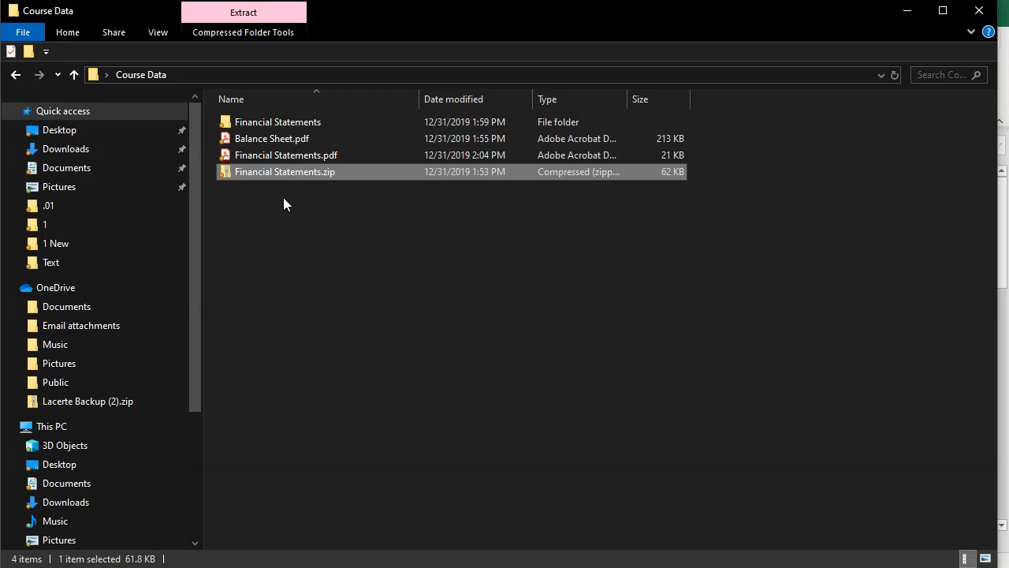
left_click(260, 157)
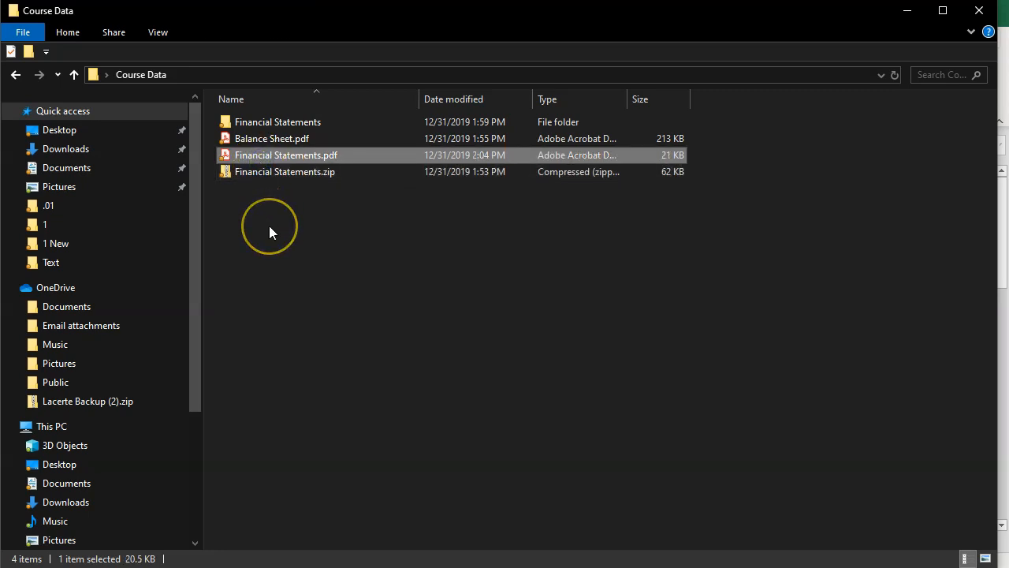